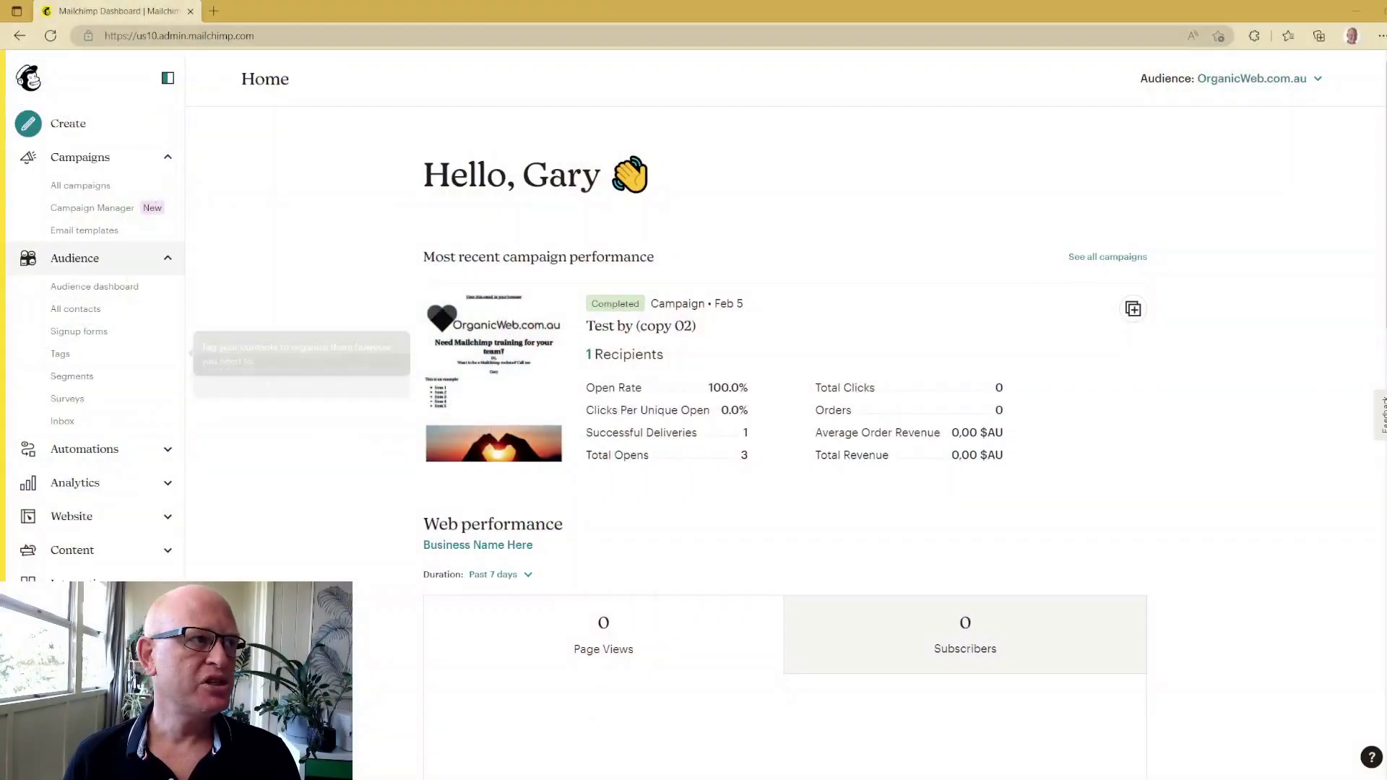
- Show all campaigns, with the OrganicWeb.com.au draft listed at the top
click(88, 186)
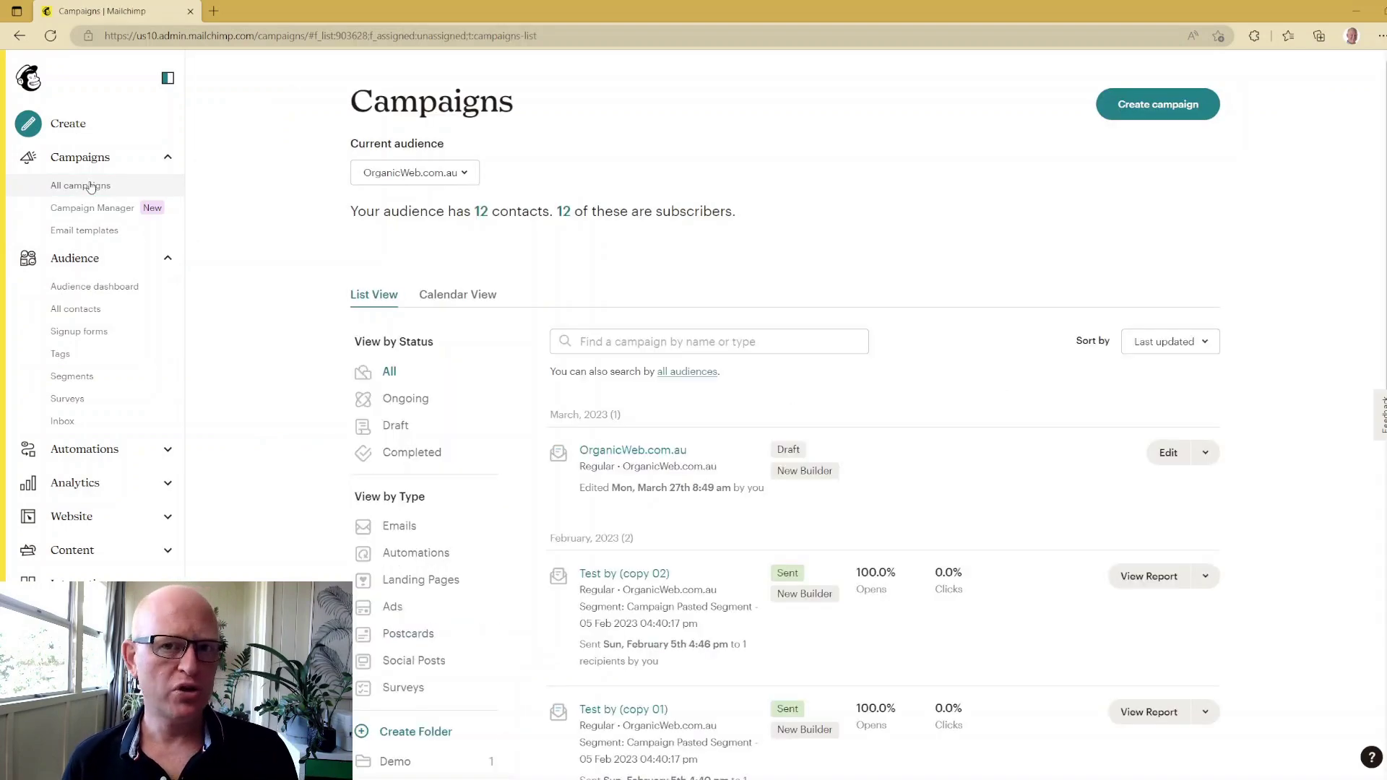
- Open the OrganicWeb.com.au draft 'Need Mailchimp Training?' in the email builder's design view
click(1170, 455)
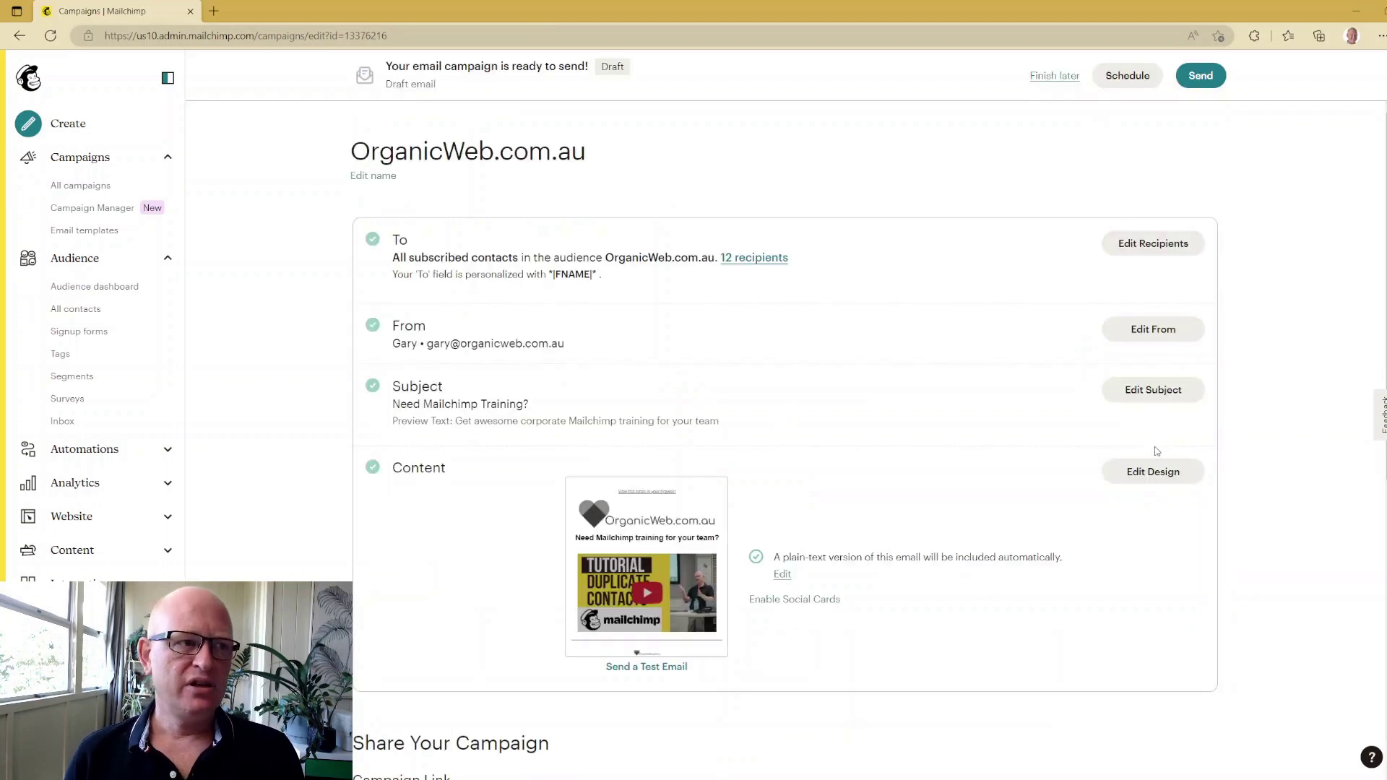
click(1160, 471)
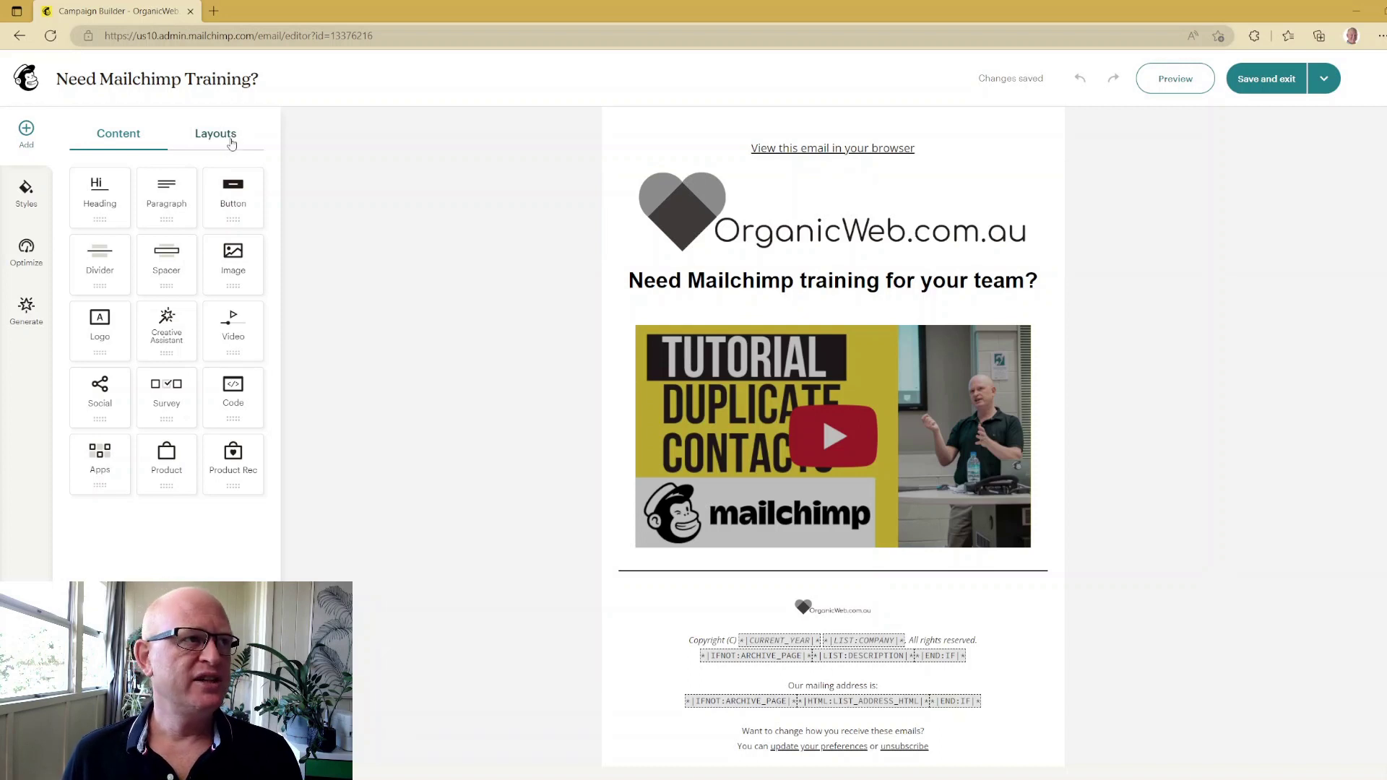
- Show the blank column layouts and the prebuilt Image & Text and Text & Text layouts
click(225, 140)
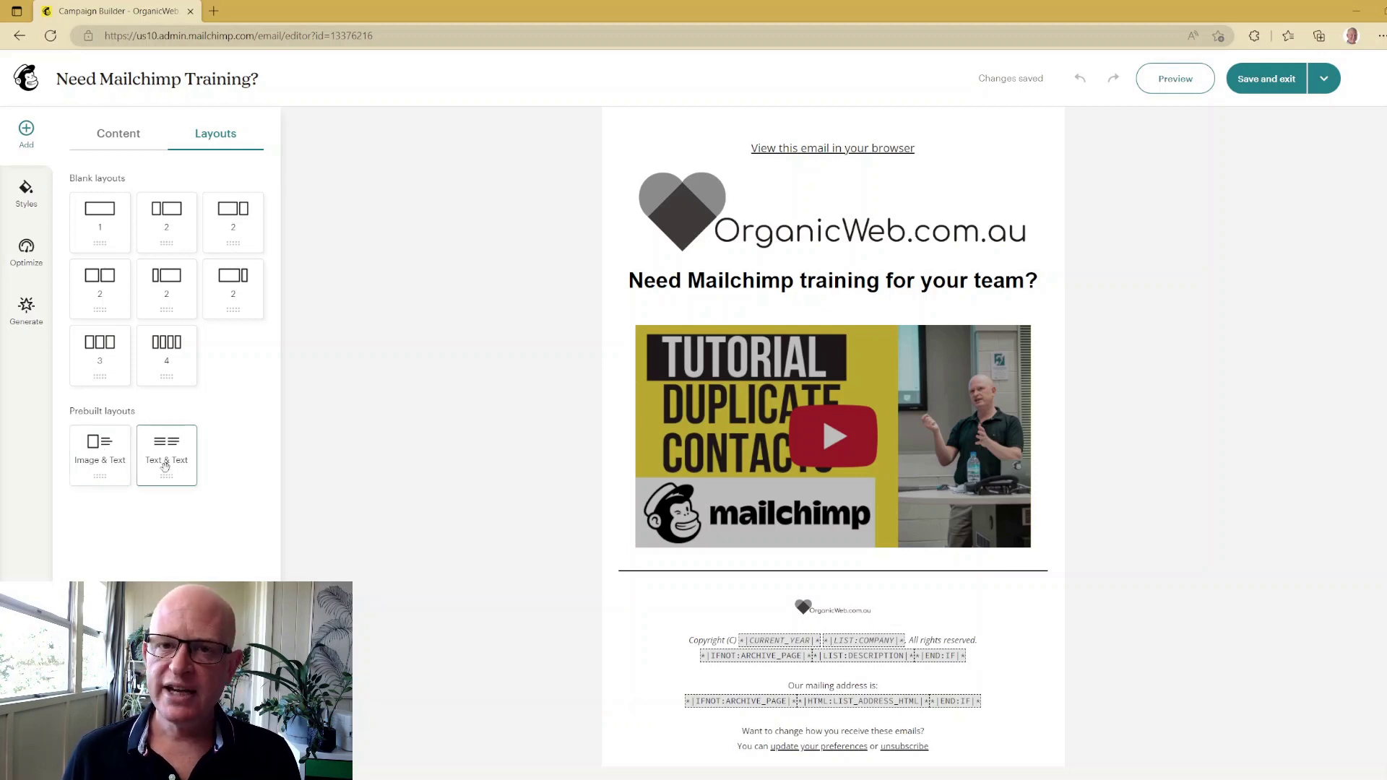
- Add an Image & Text layout below the main heading, using the photo-left, text-right variant
drag(99, 460, 860, 344)
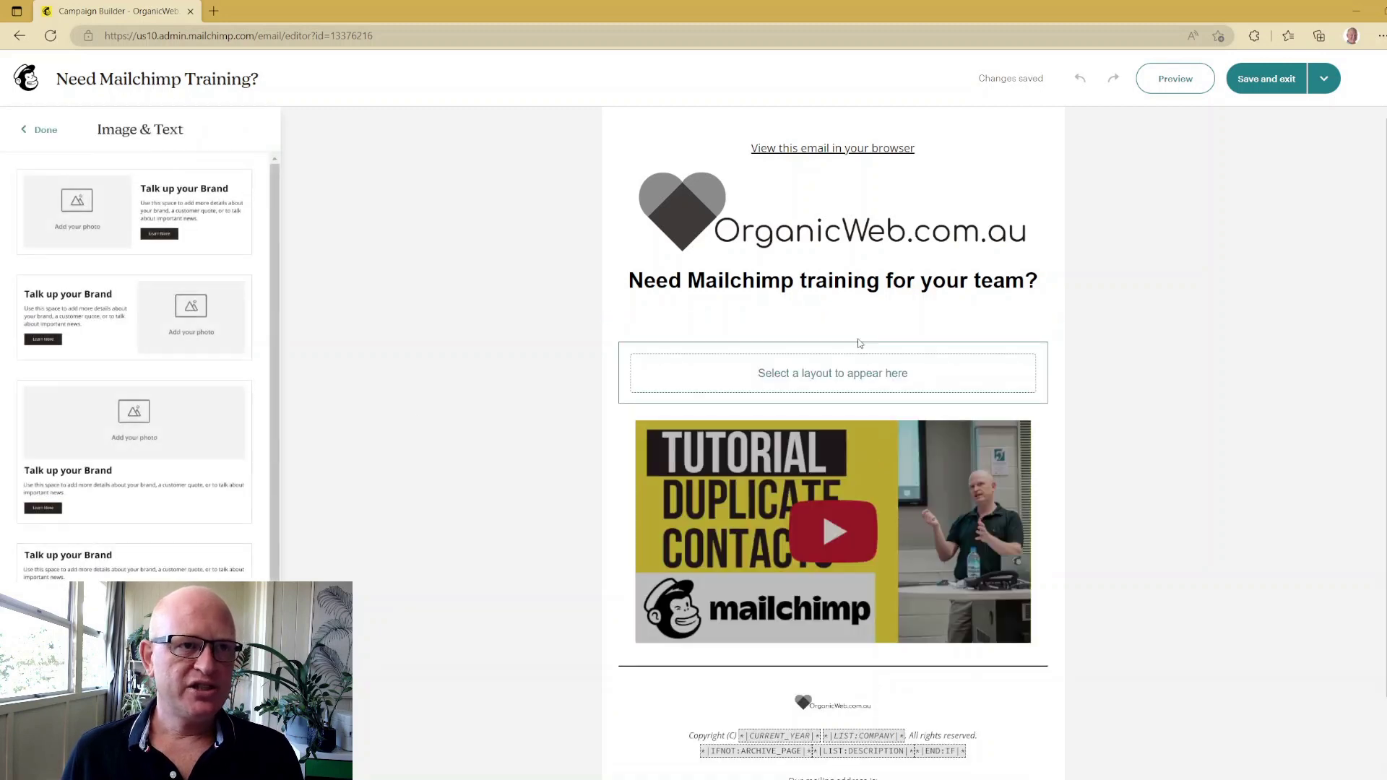
scroll(145, 295, down, 4)
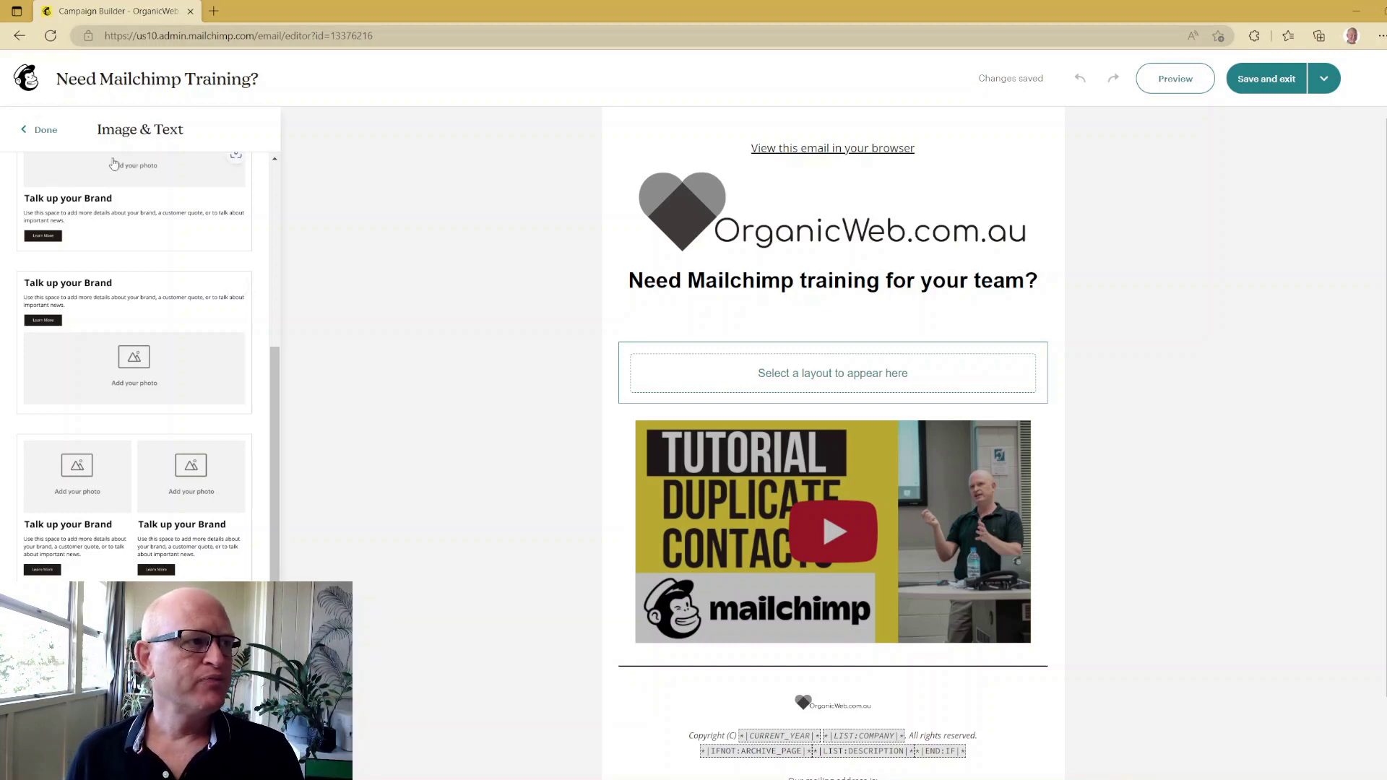
scroll(171, 419, up, 5)
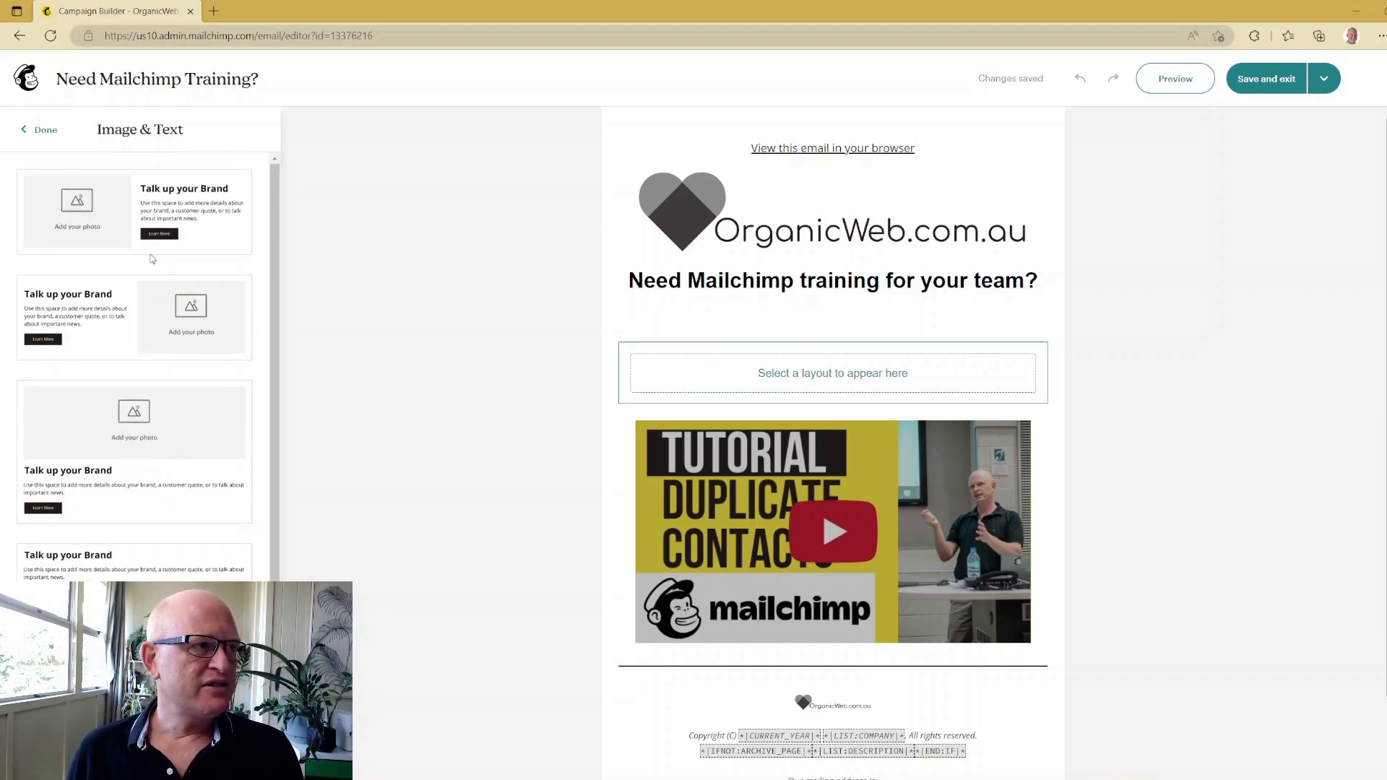
click(164, 210)
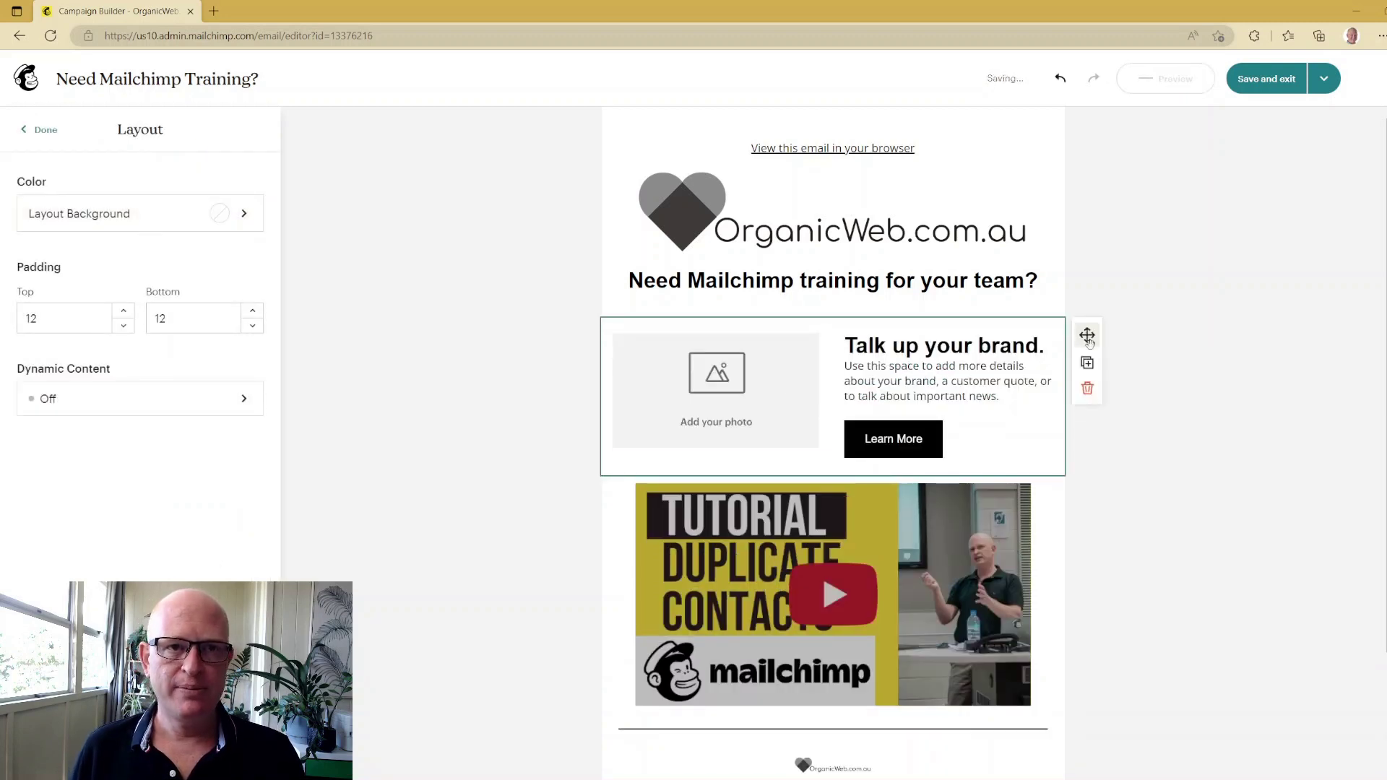
- Fill the Image & Text block's photo placeholder with the Brisbane city photo from the image library
click(756, 379)
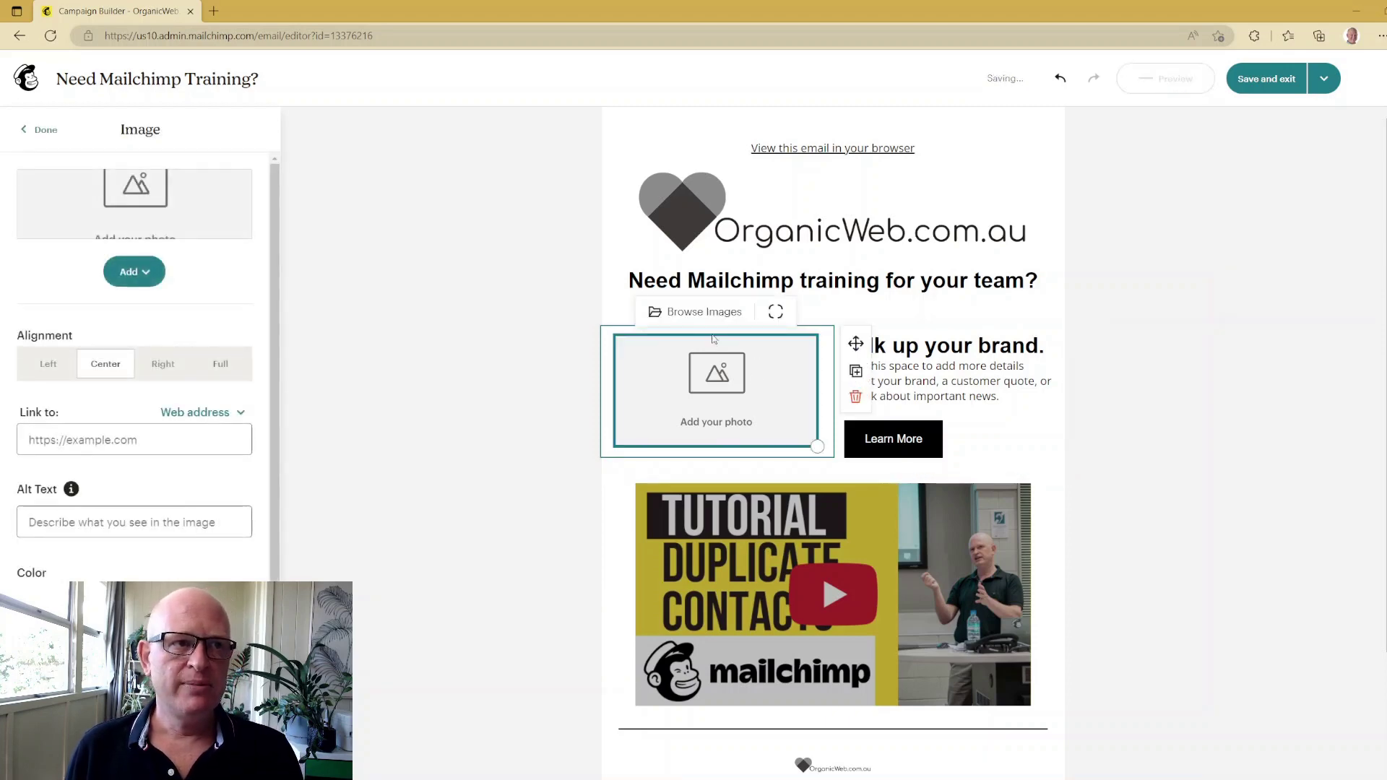
click(707, 312)
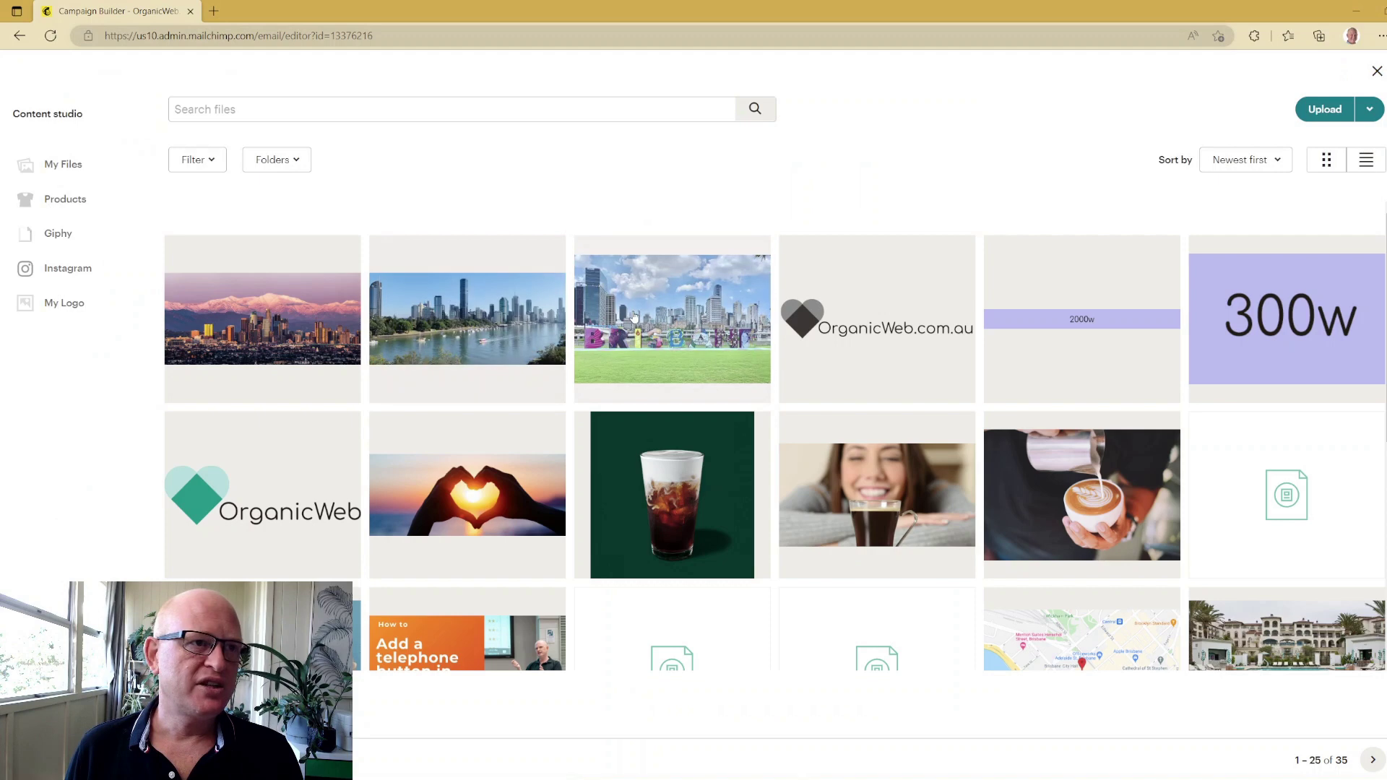
click(671, 314)
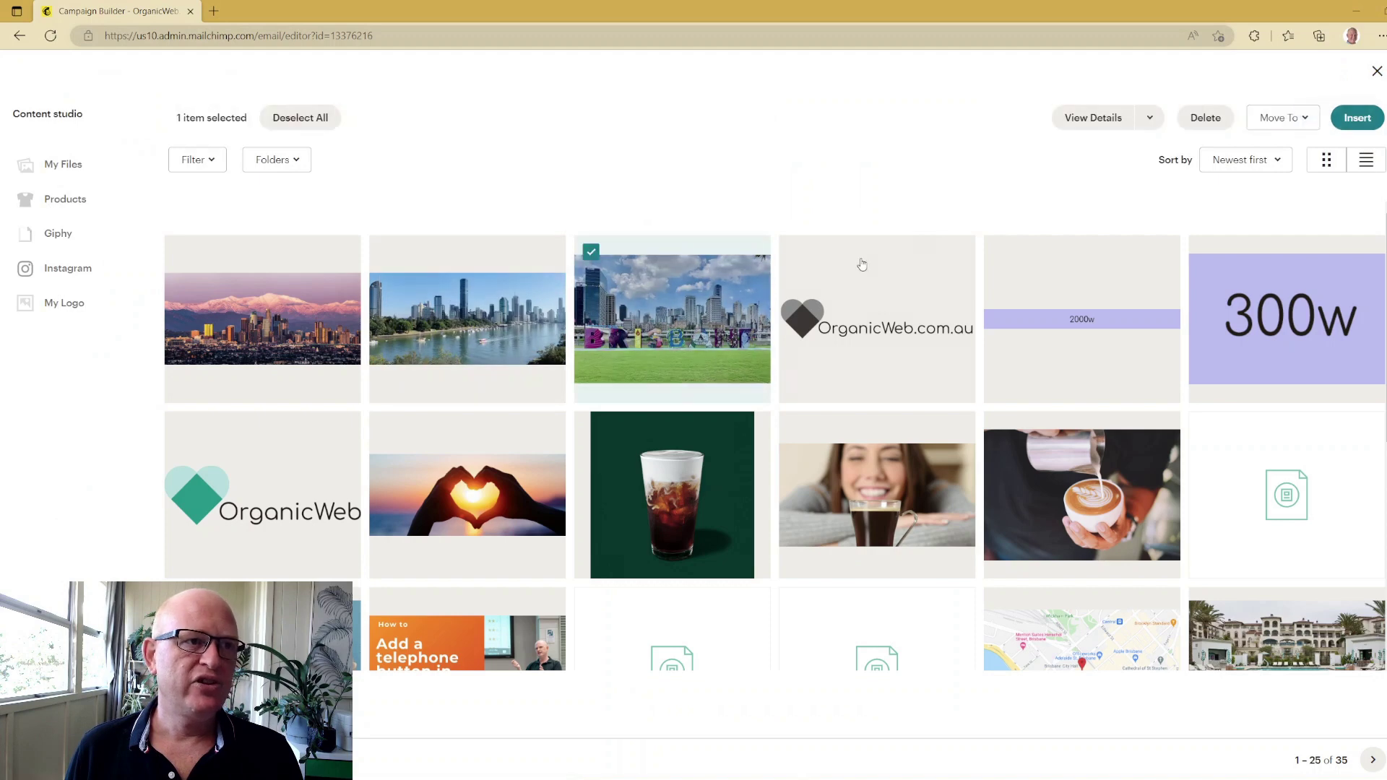
click(1357, 120)
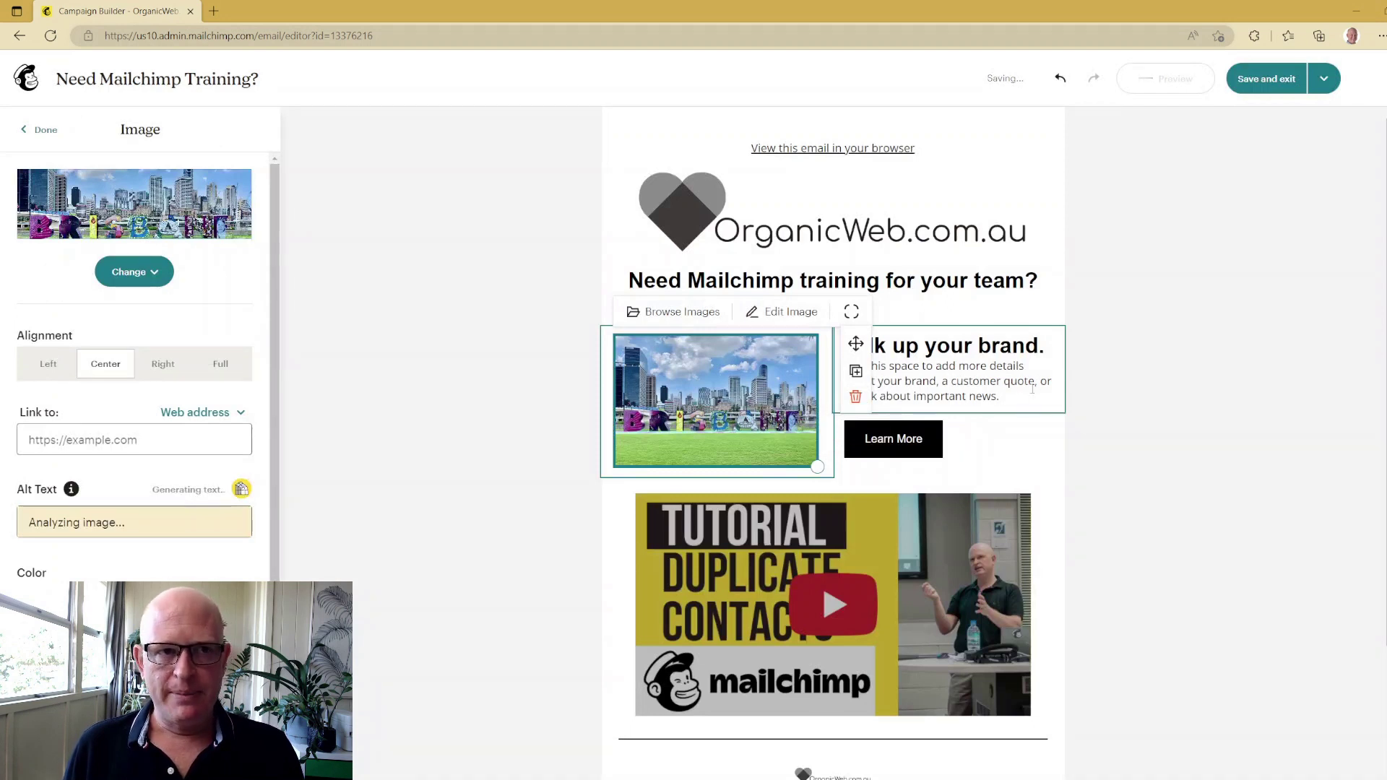
click(1226, 320)
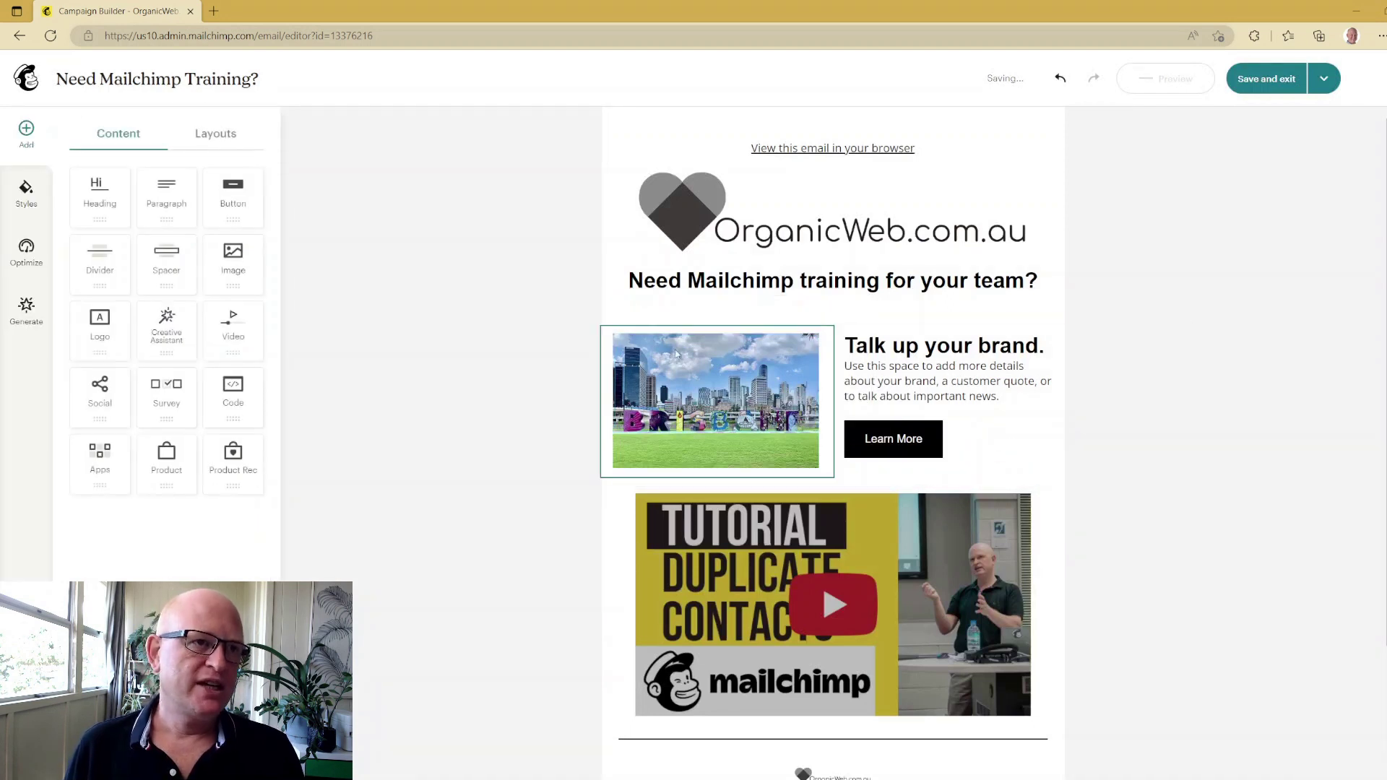
click(225, 135)
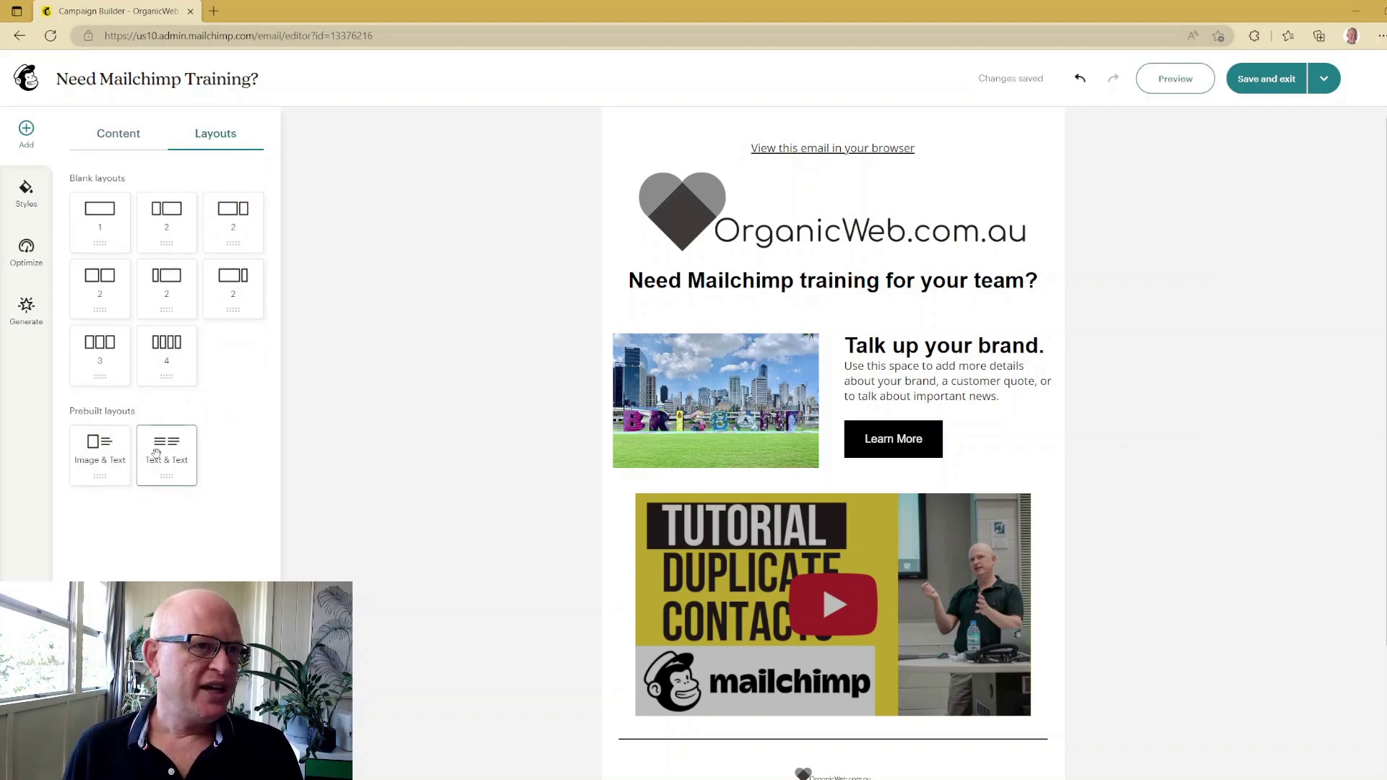
- Add a heading-left, text-right Text & Text layout above the Brisbane Image & Text block
drag(164, 456, 789, 323)
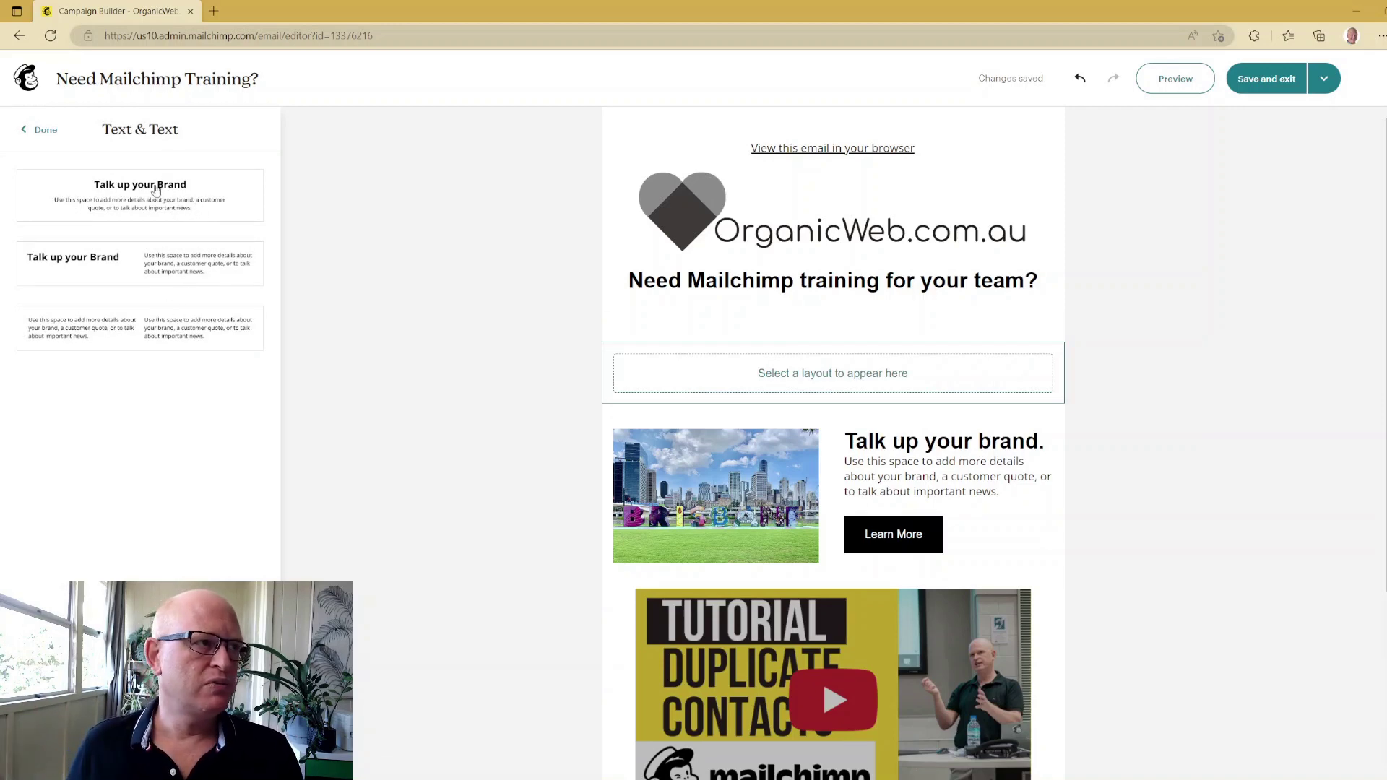
click(153, 262)
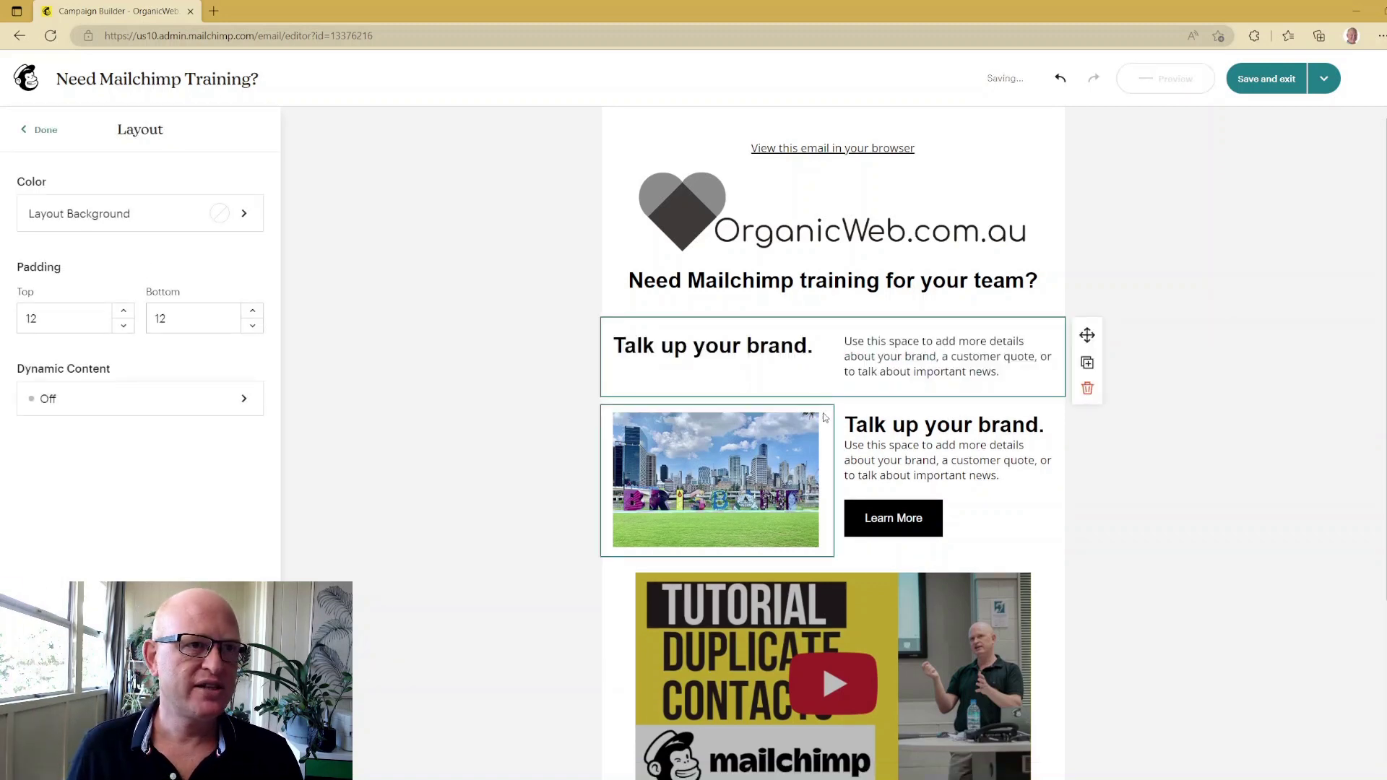
click(765, 344)
click(1197, 353)
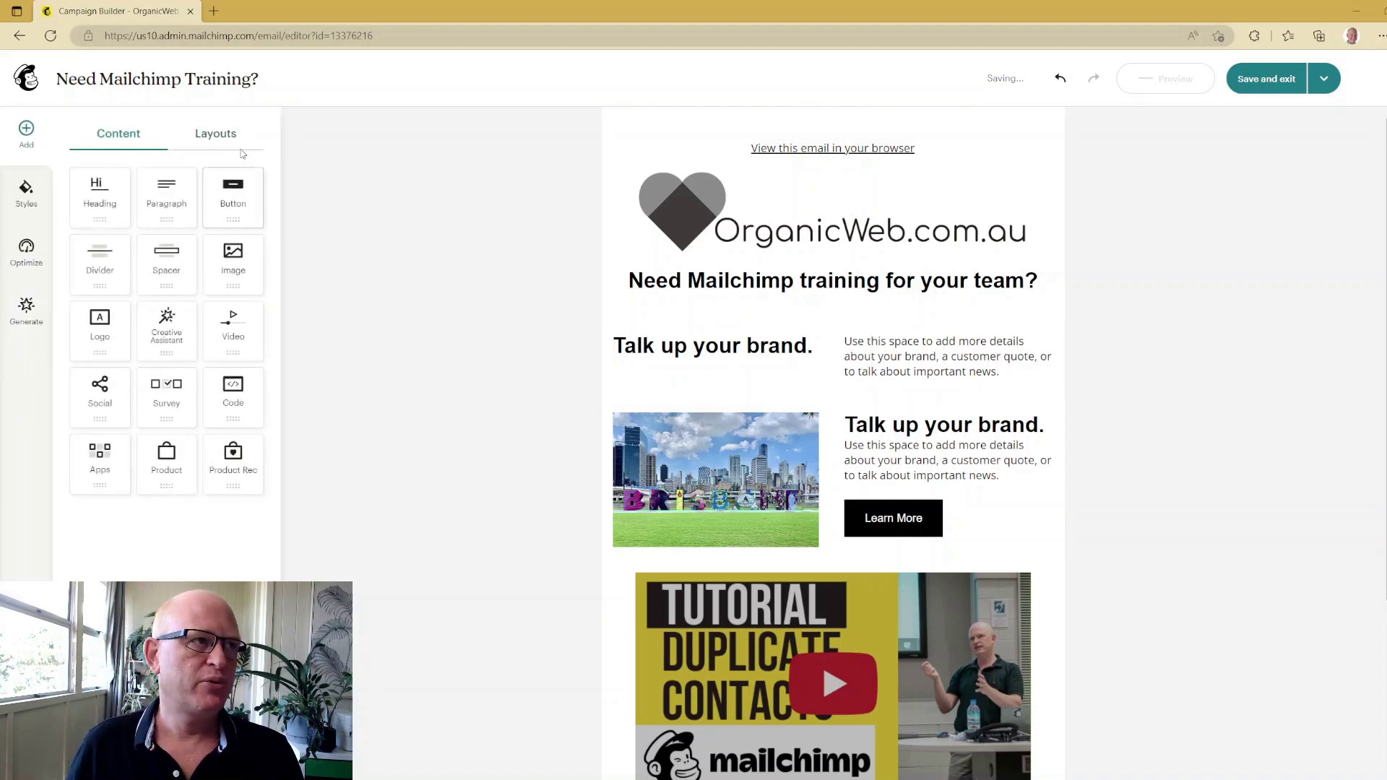
click(235, 145)
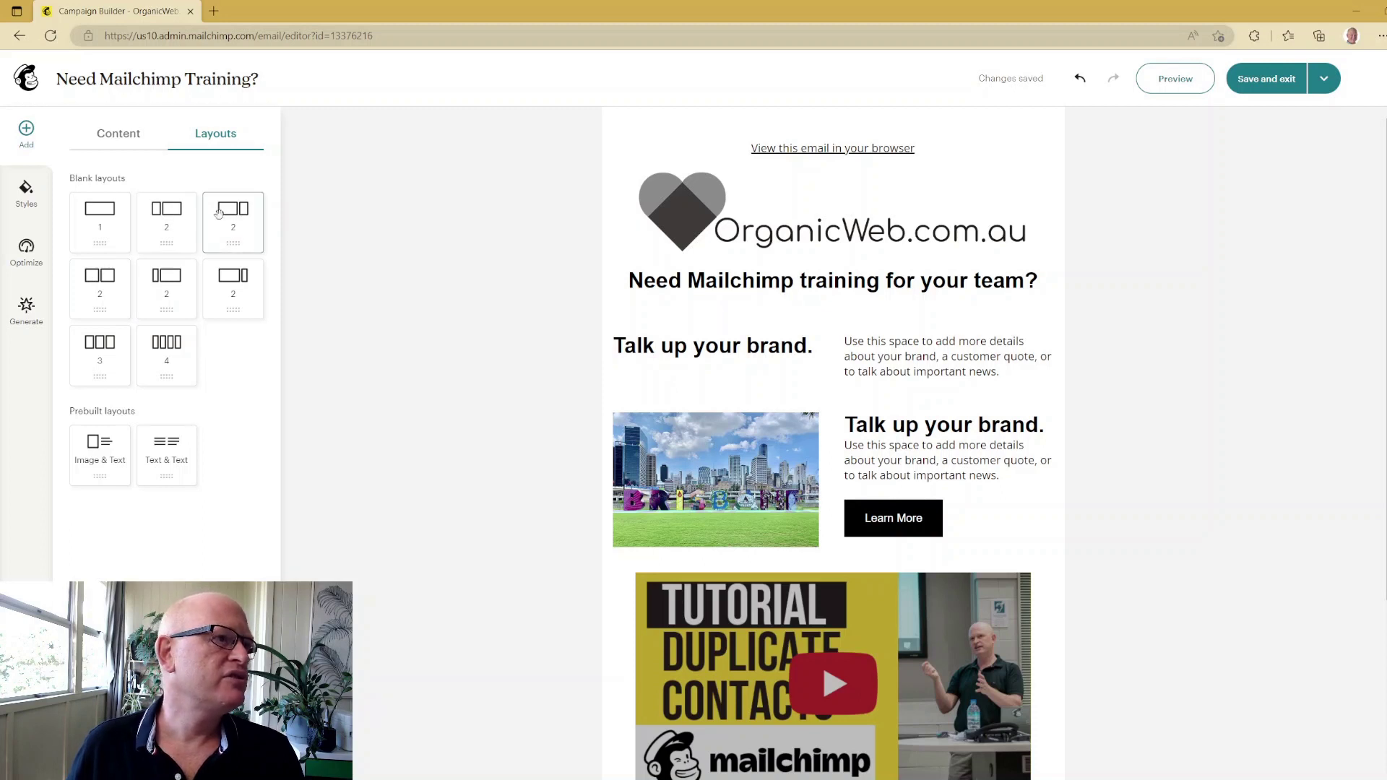
- Insert an empty blank '2' two-column layout directly beneath the main heading
drag(103, 286, 866, 320)
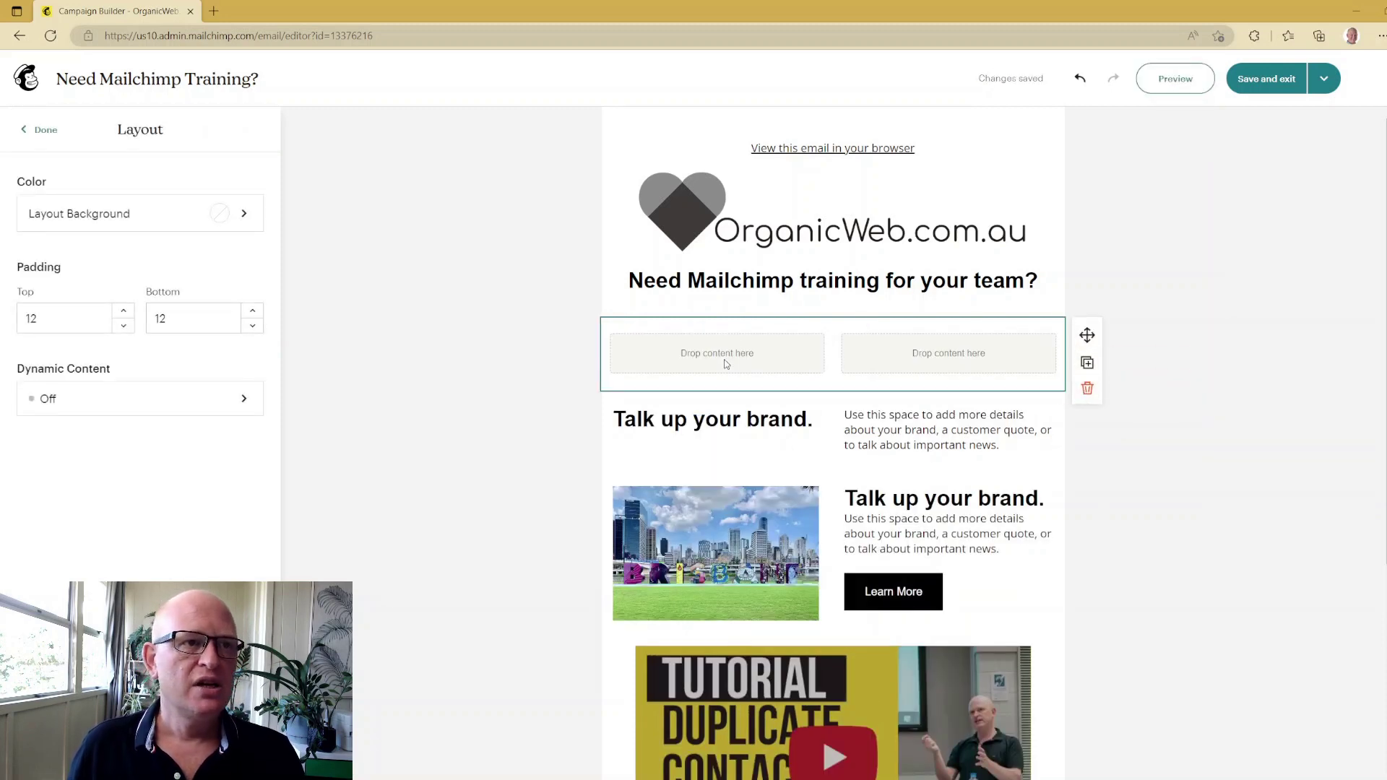
click(33, 130)
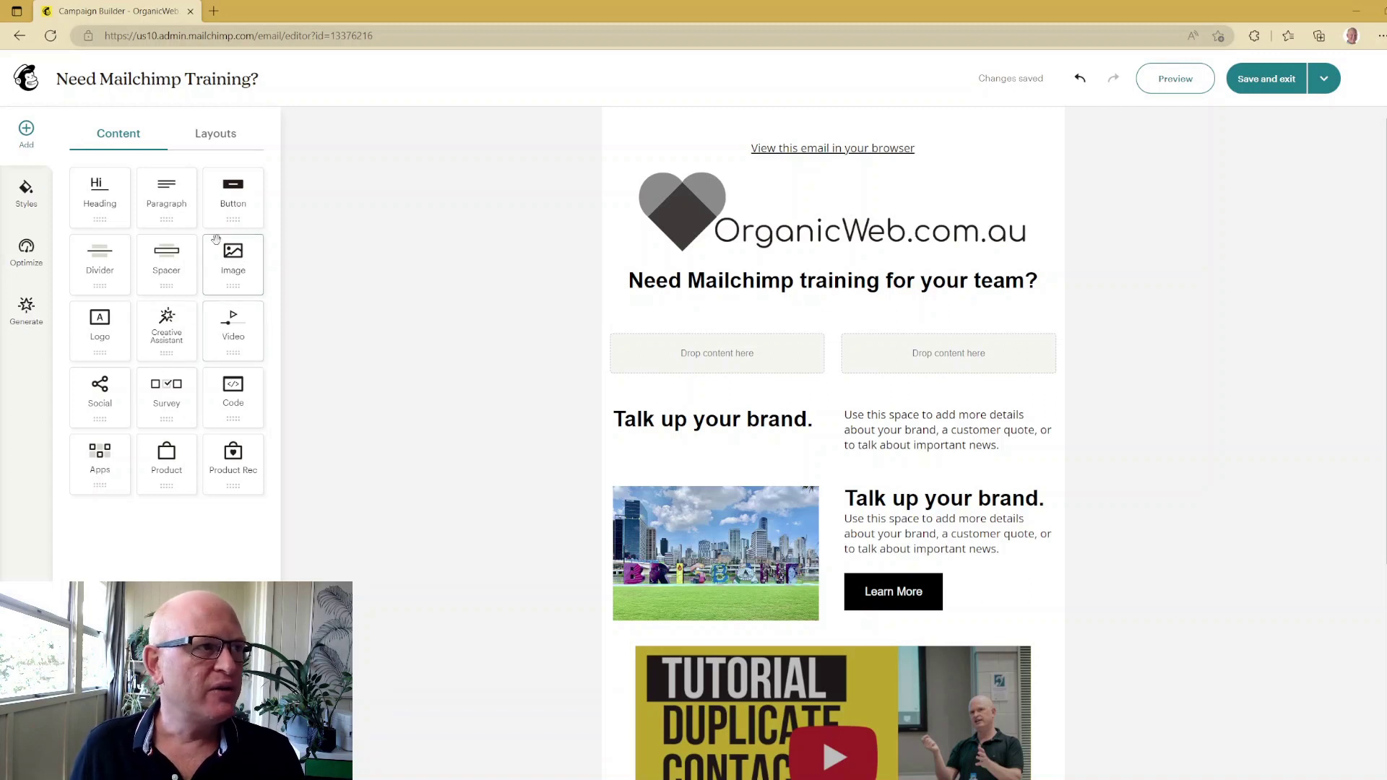
- Place an Image block in the right column holding the Brisbane river skyline photo
drag(228, 259, 916, 360)
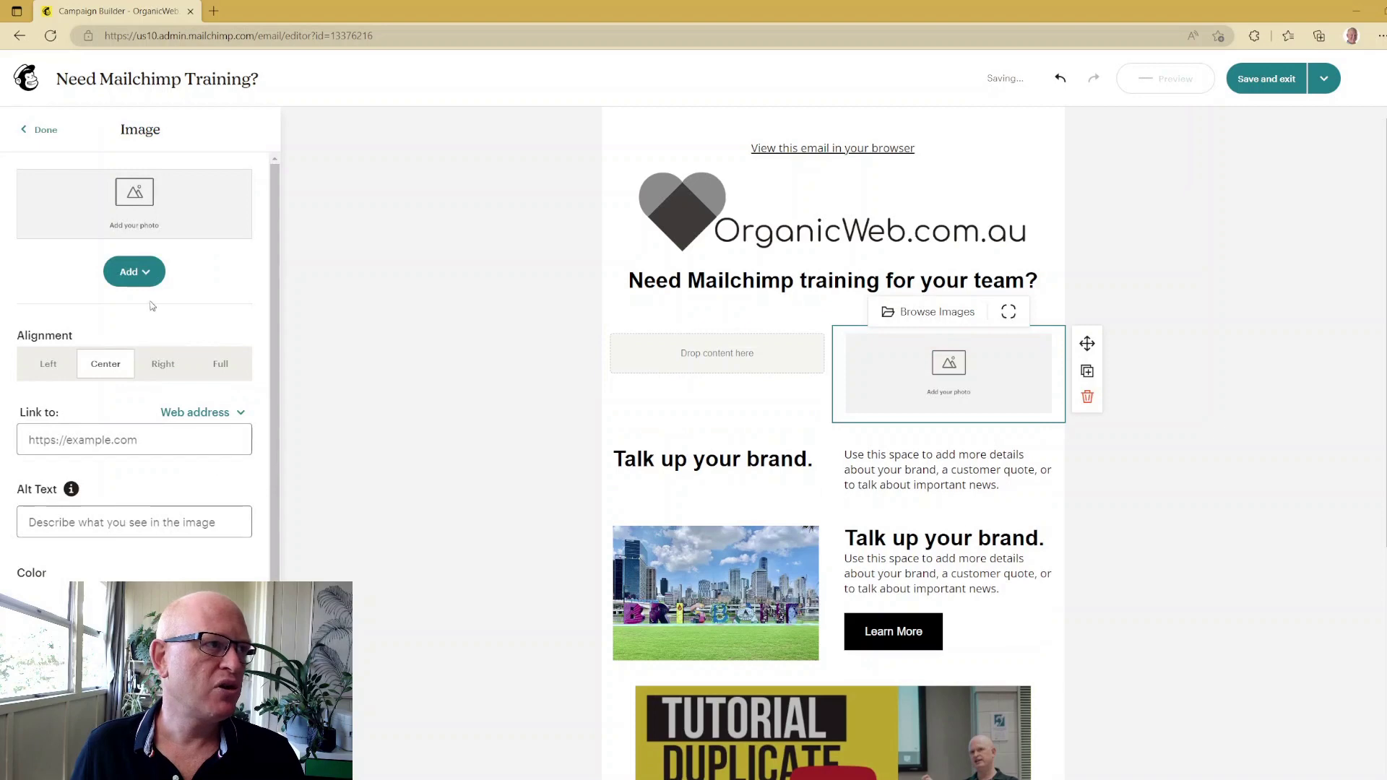
click(129, 278)
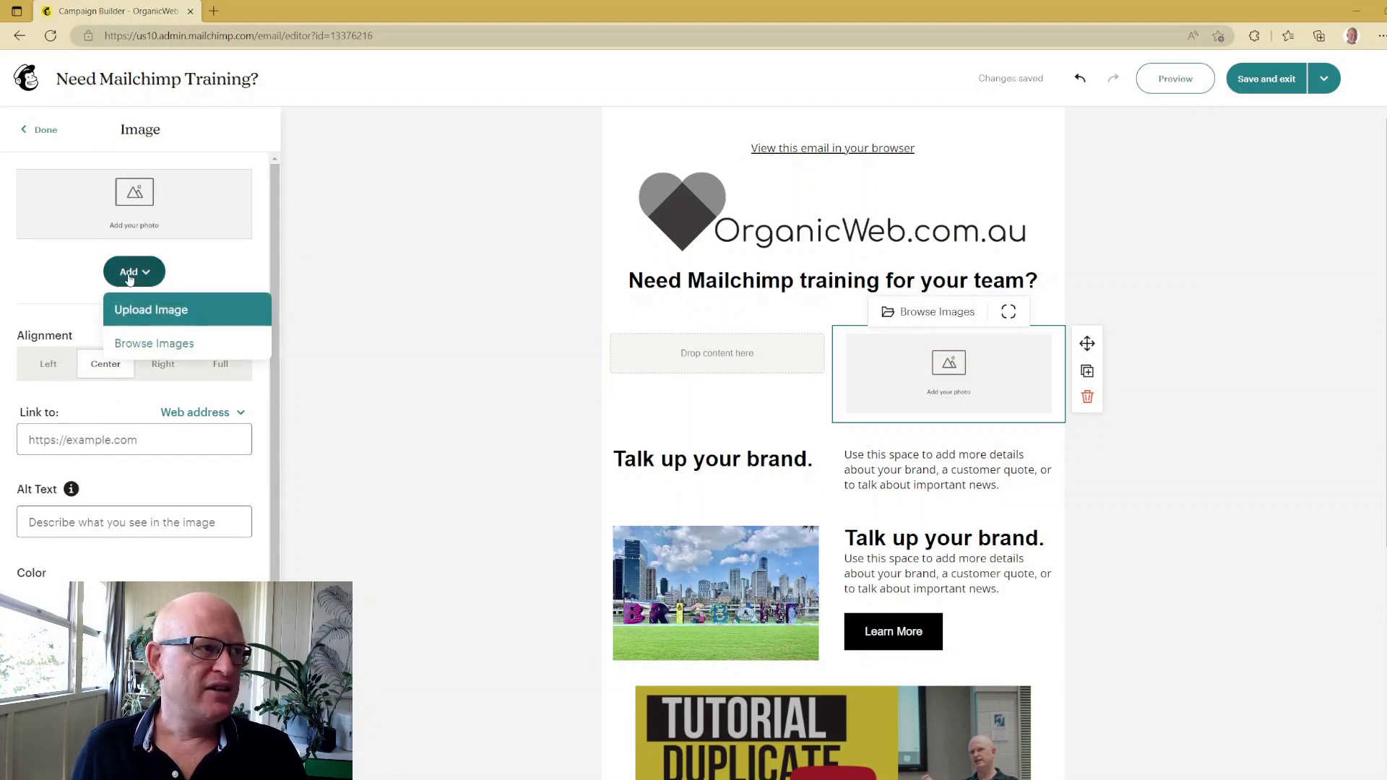
click(141, 306)
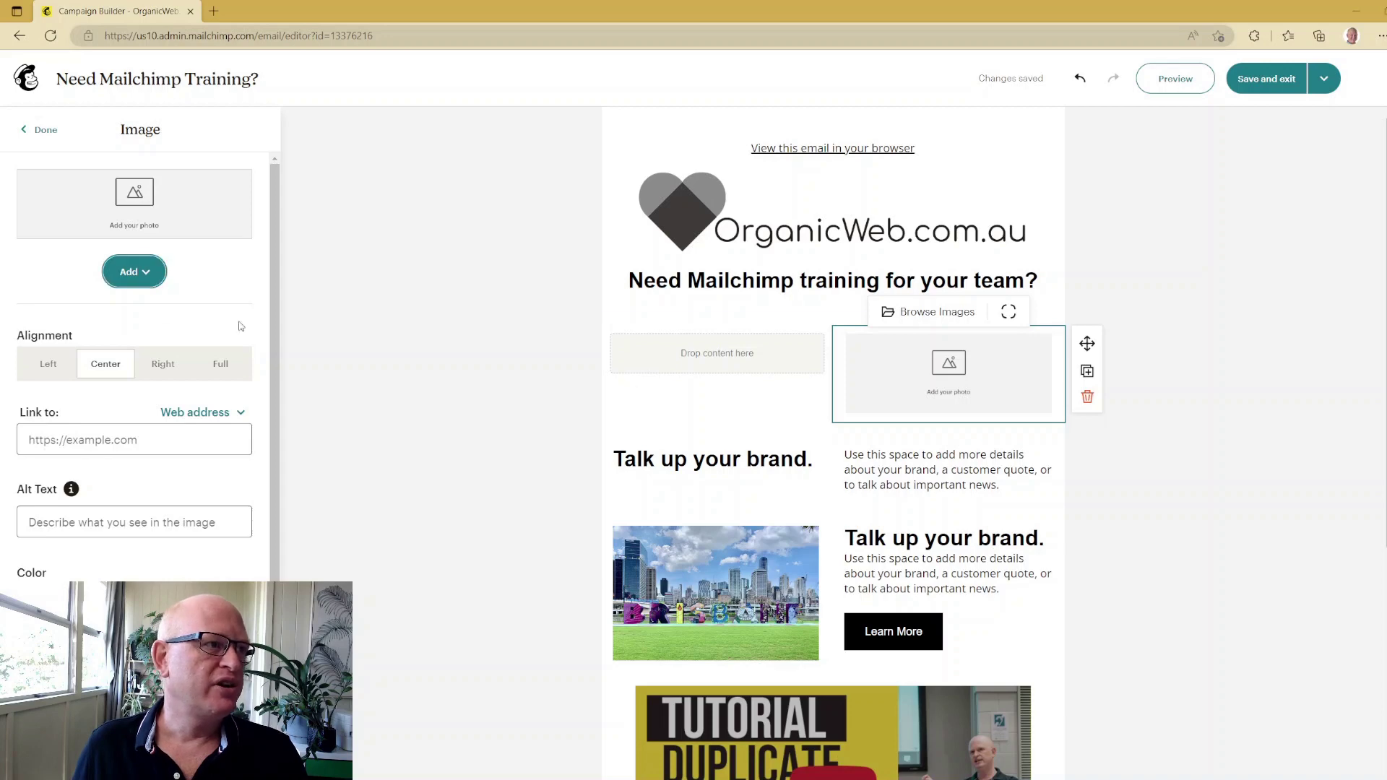
click(130, 277)
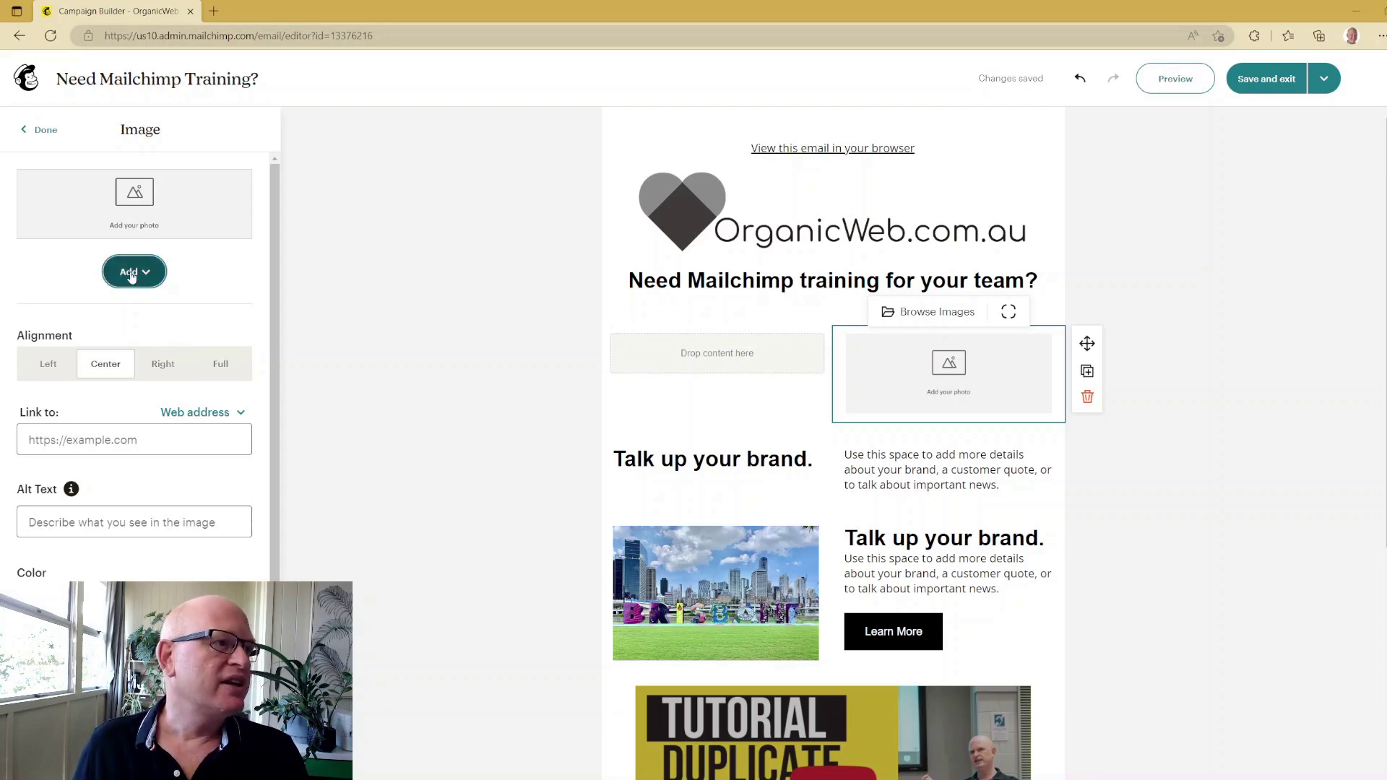
click(161, 351)
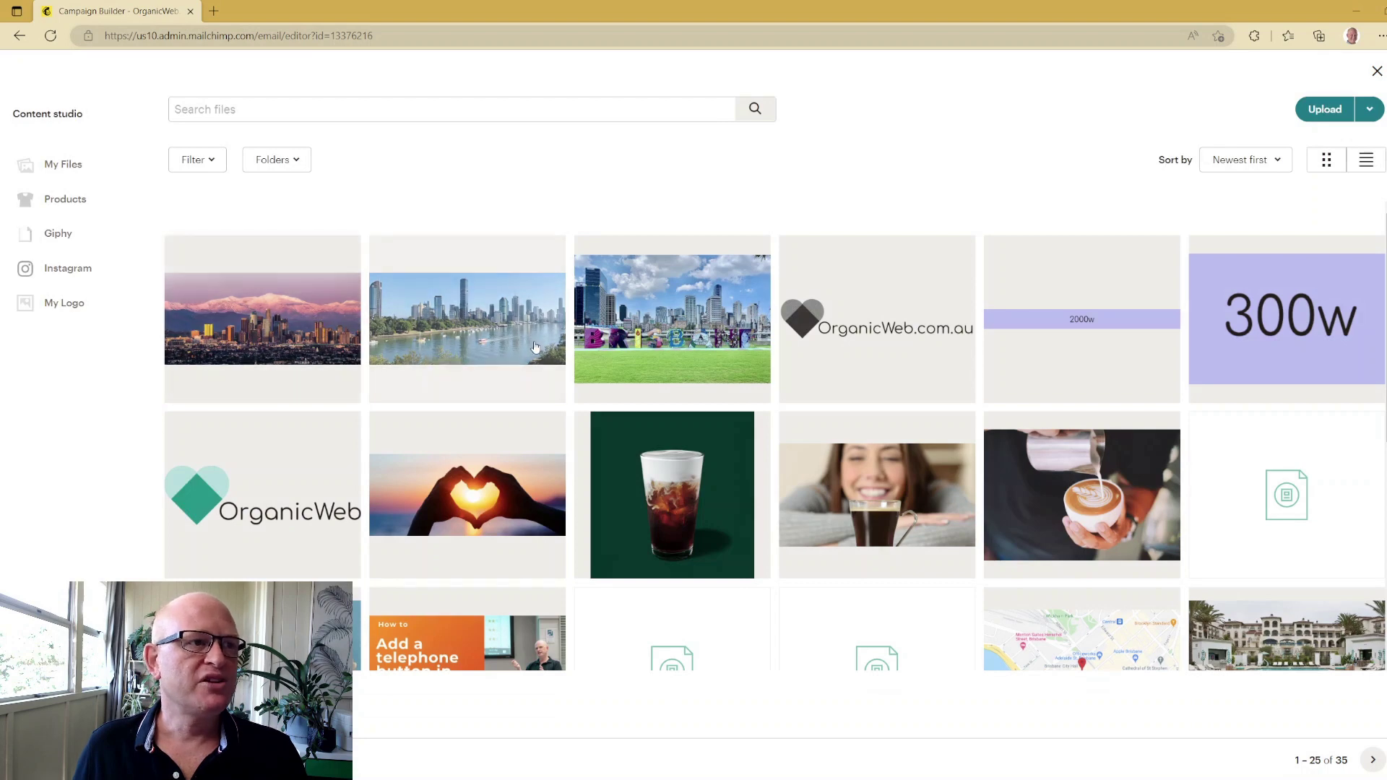
click(534, 346)
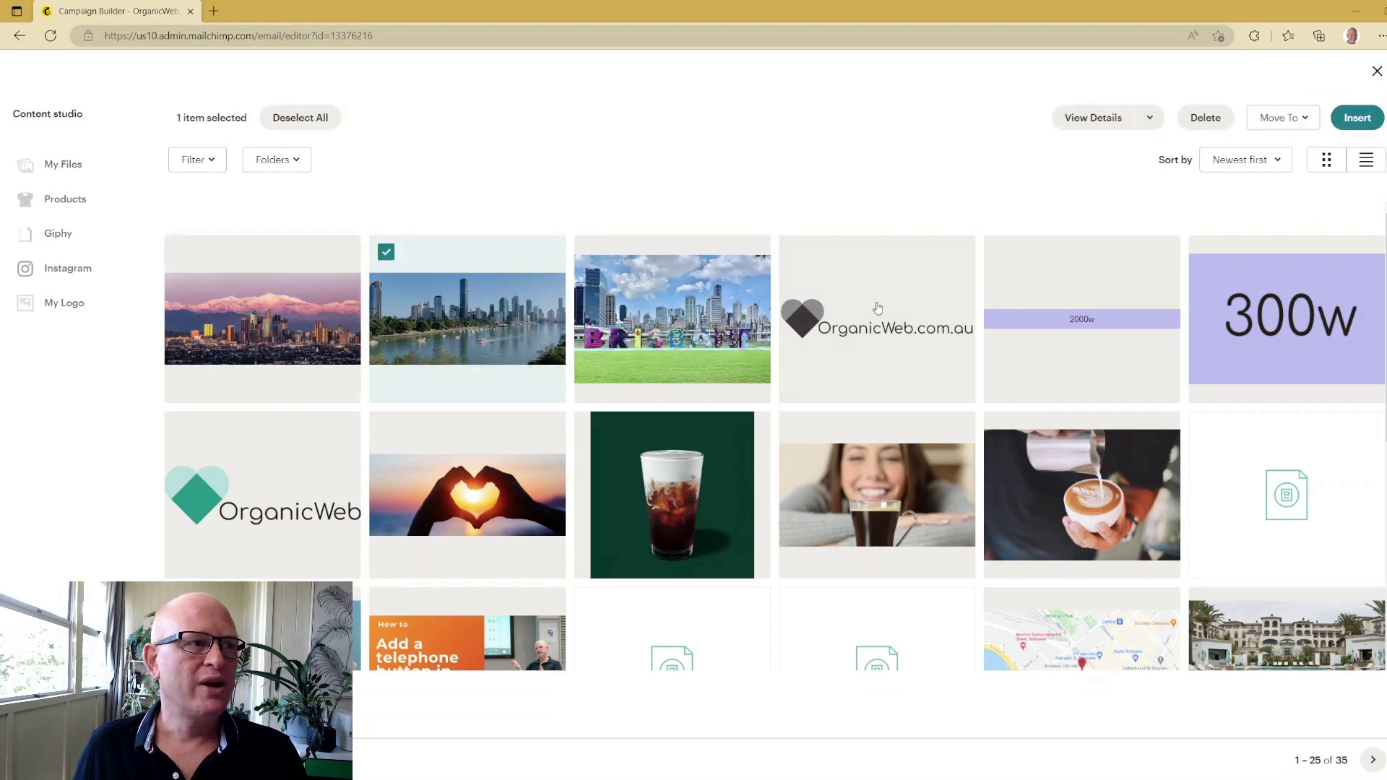
click(1358, 118)
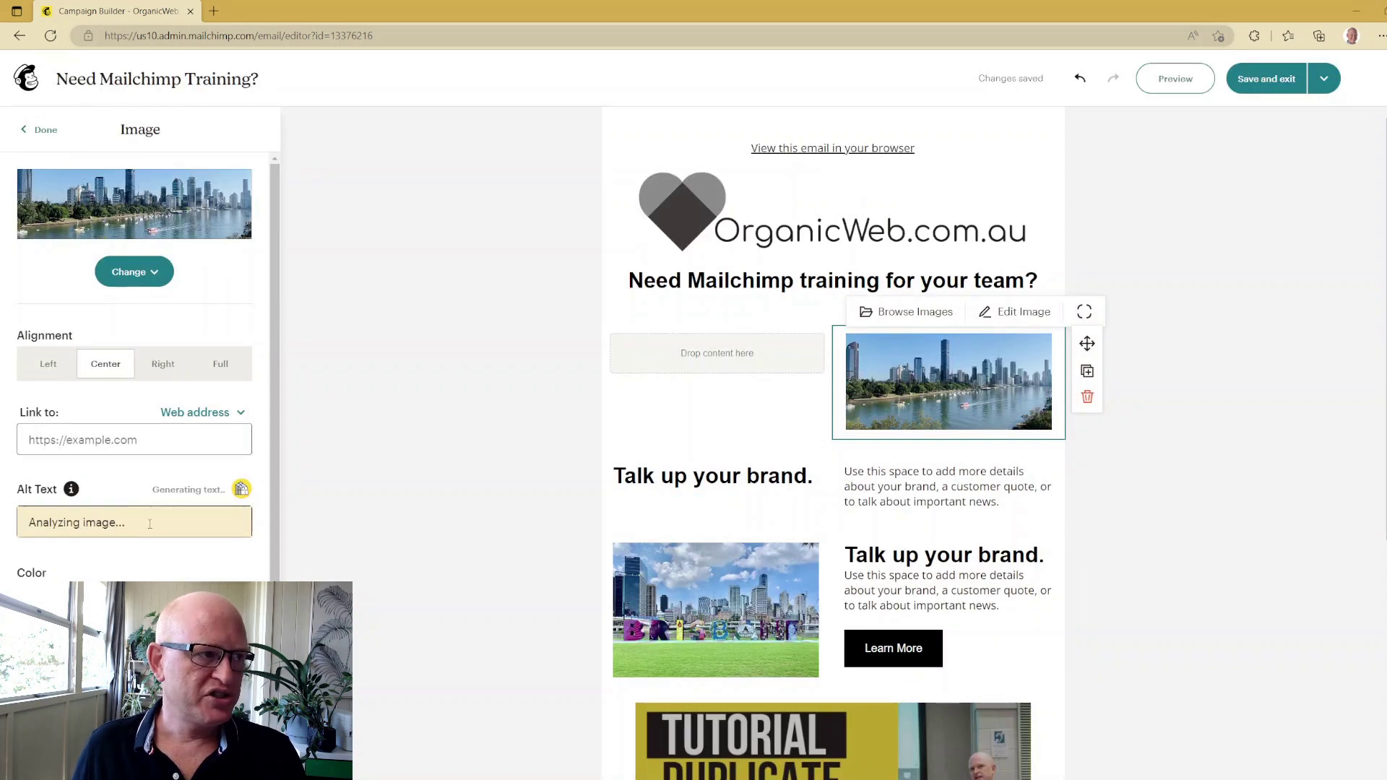
click(132, 440)
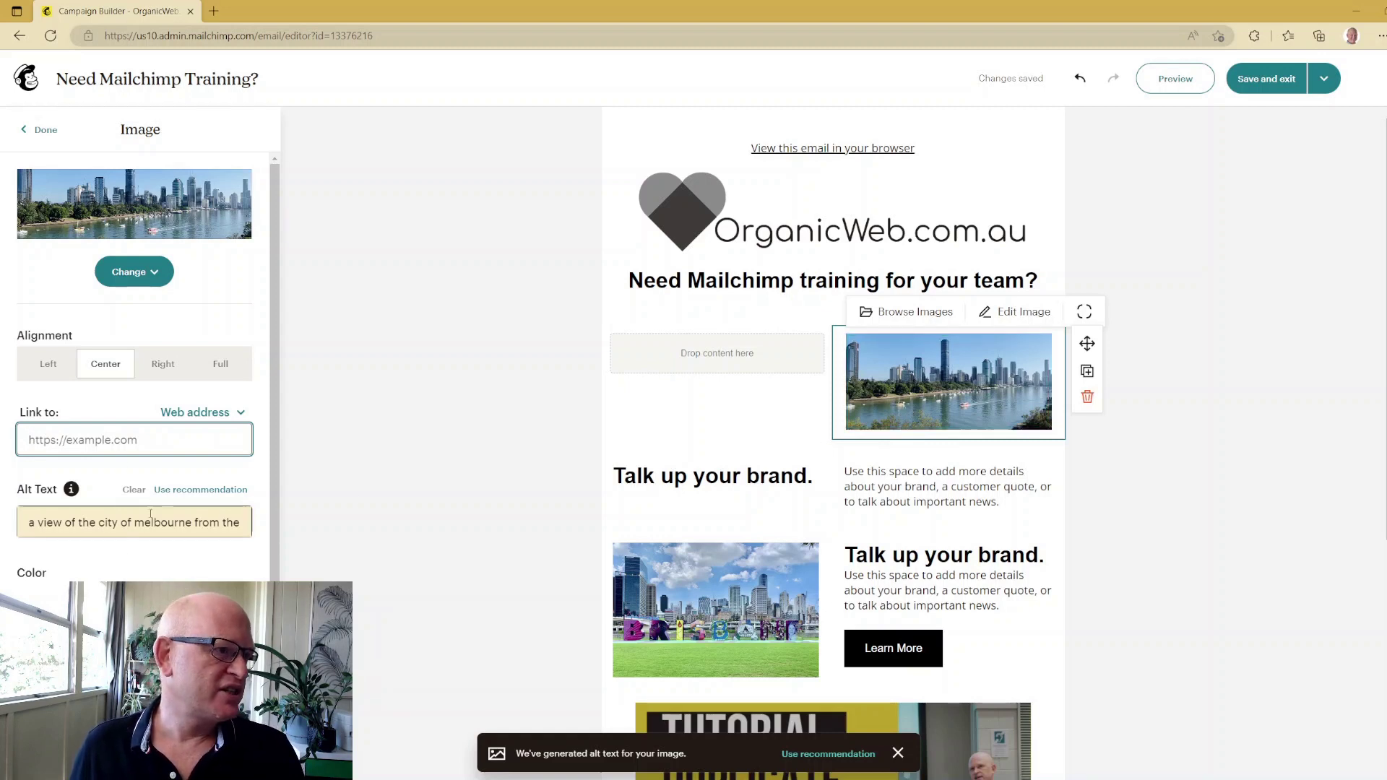
click(41, 130)
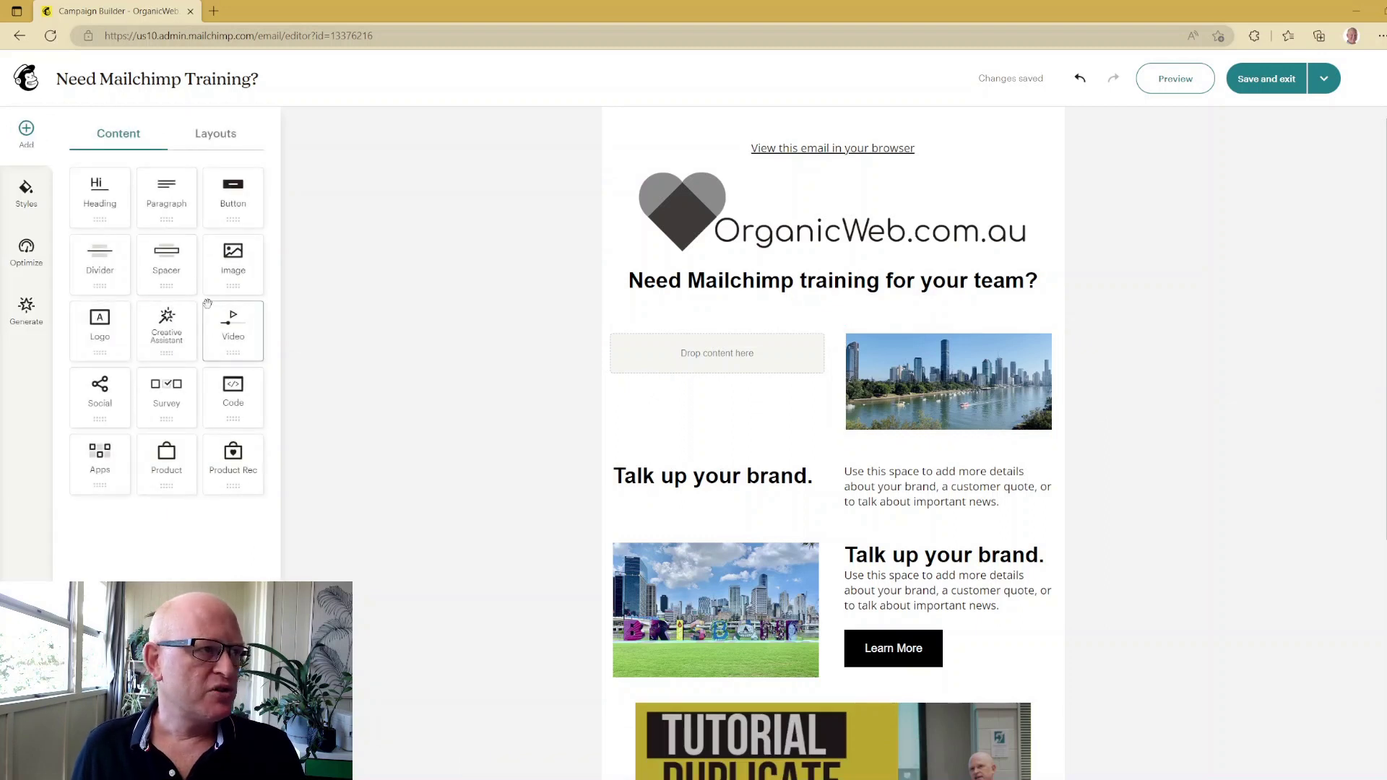
- Place an Image block in the left column holding the city skyline photo with snowy mountains
drag(233, 261, 698, 374)
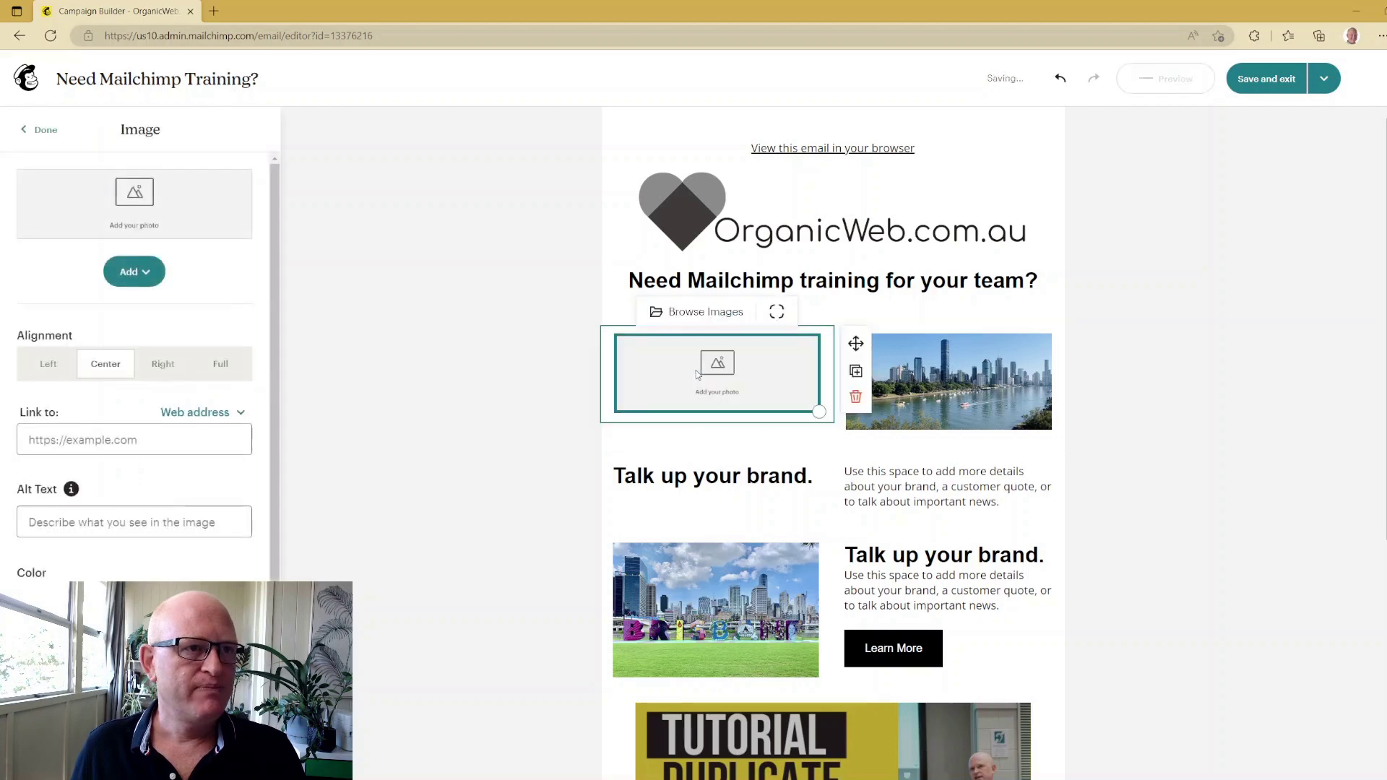
click(685, 315)
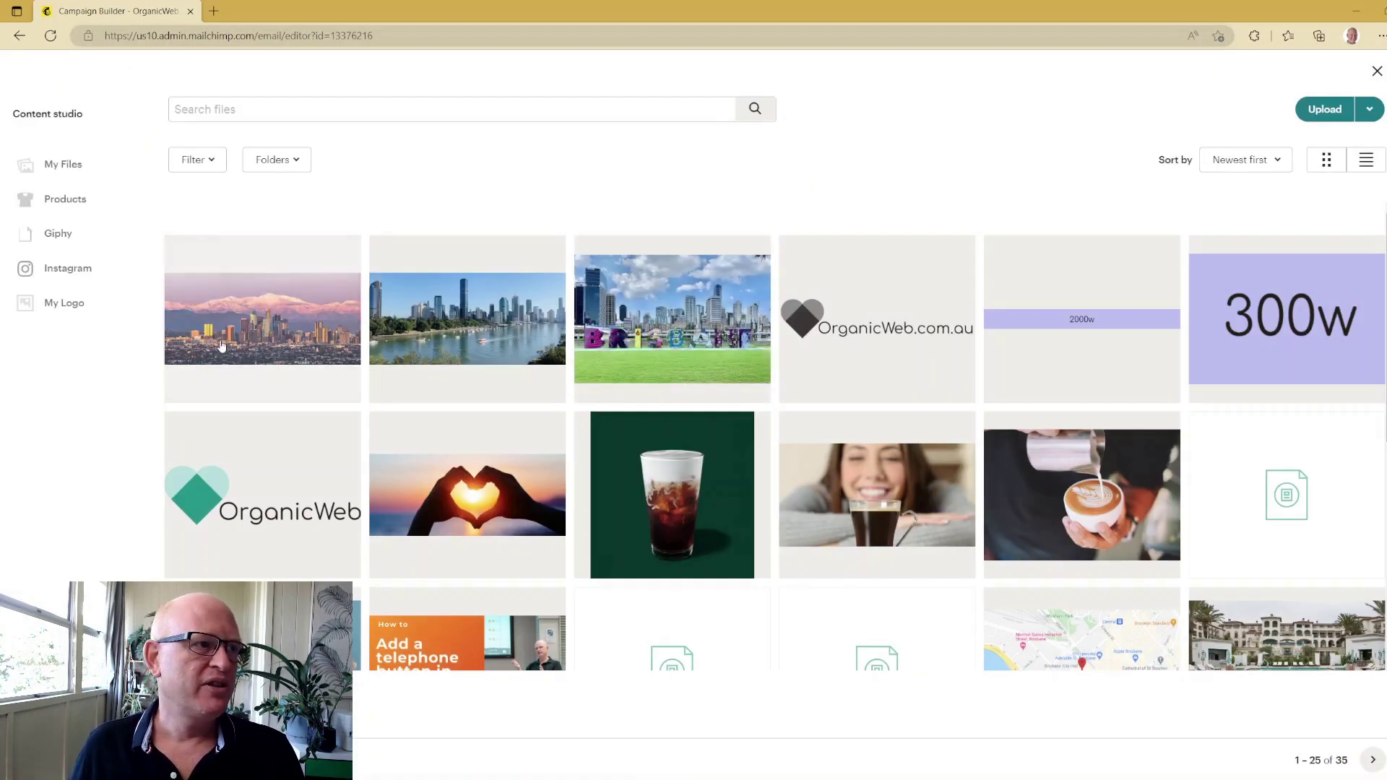
click(237, 336)
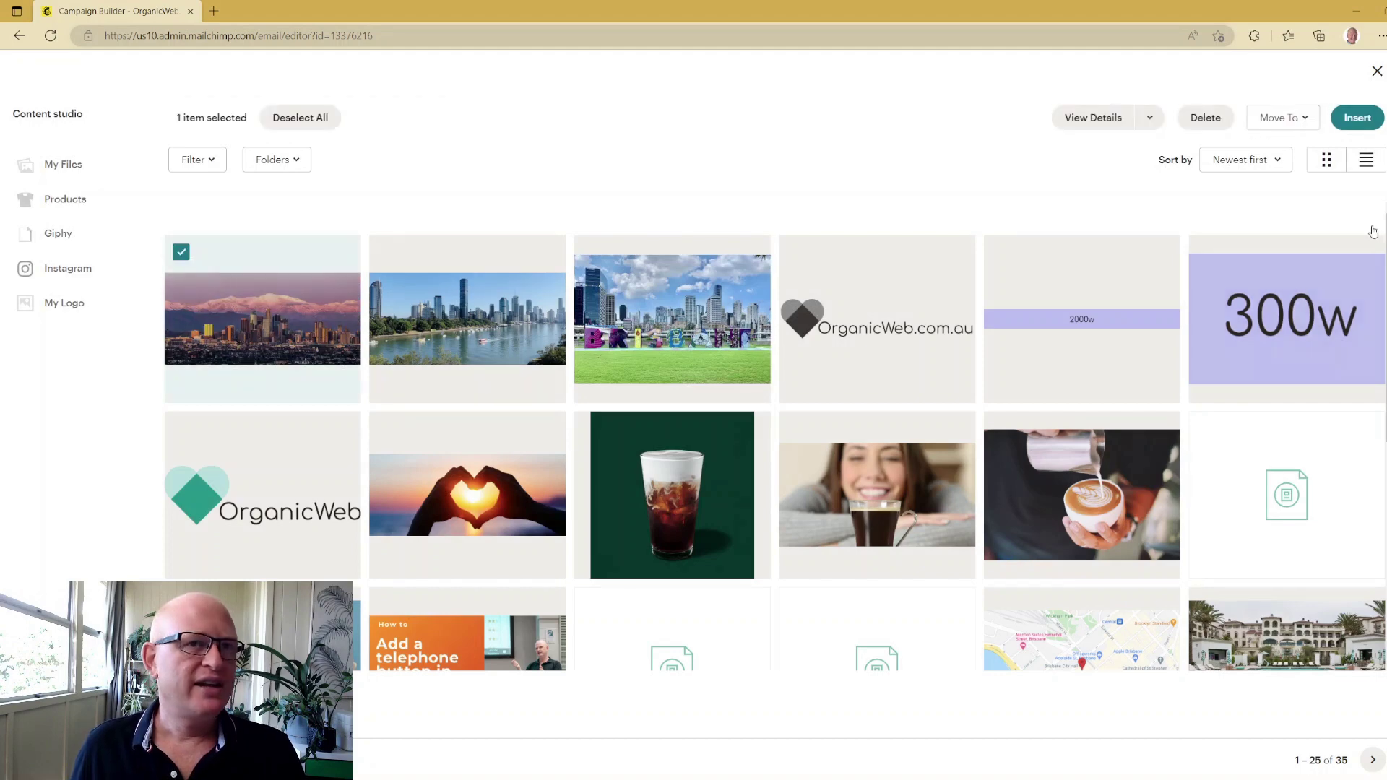
click(1364, 120)
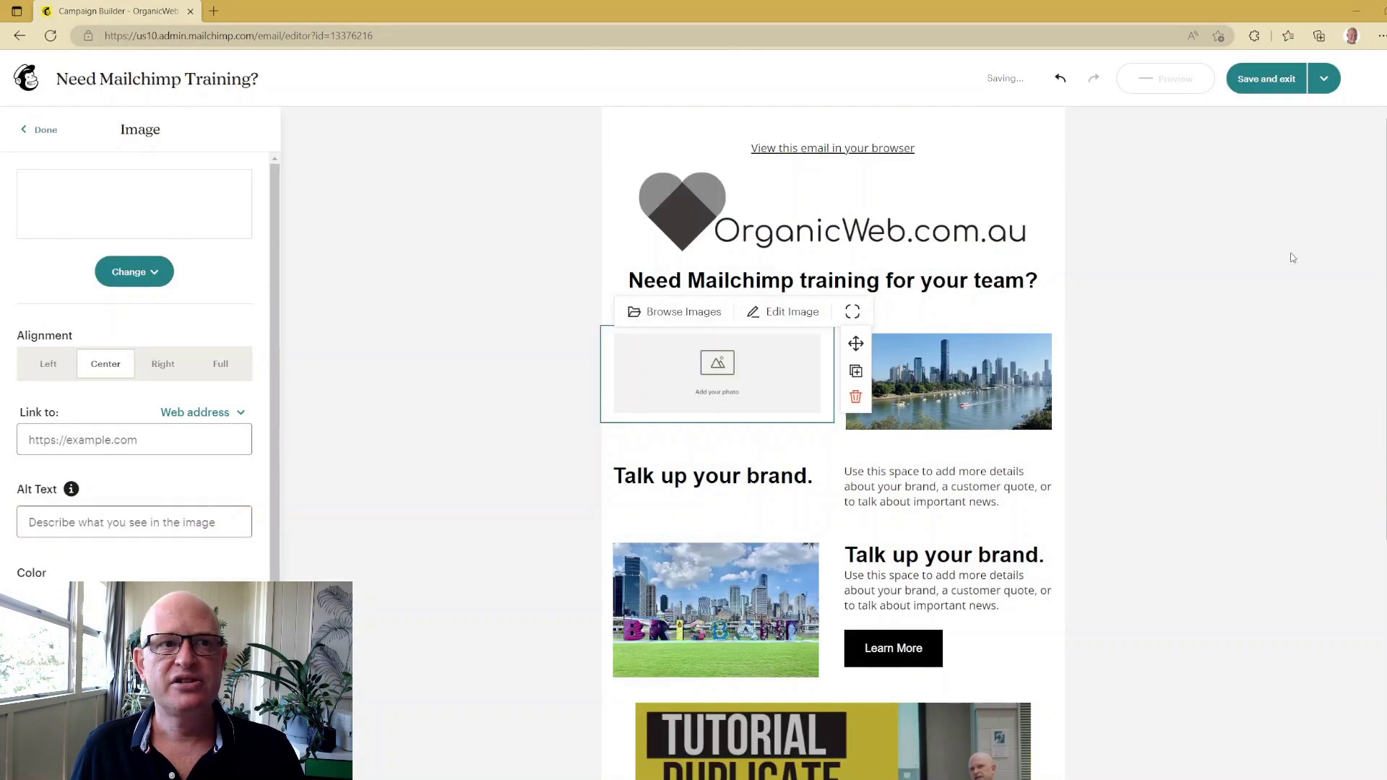
click(1200, 463)
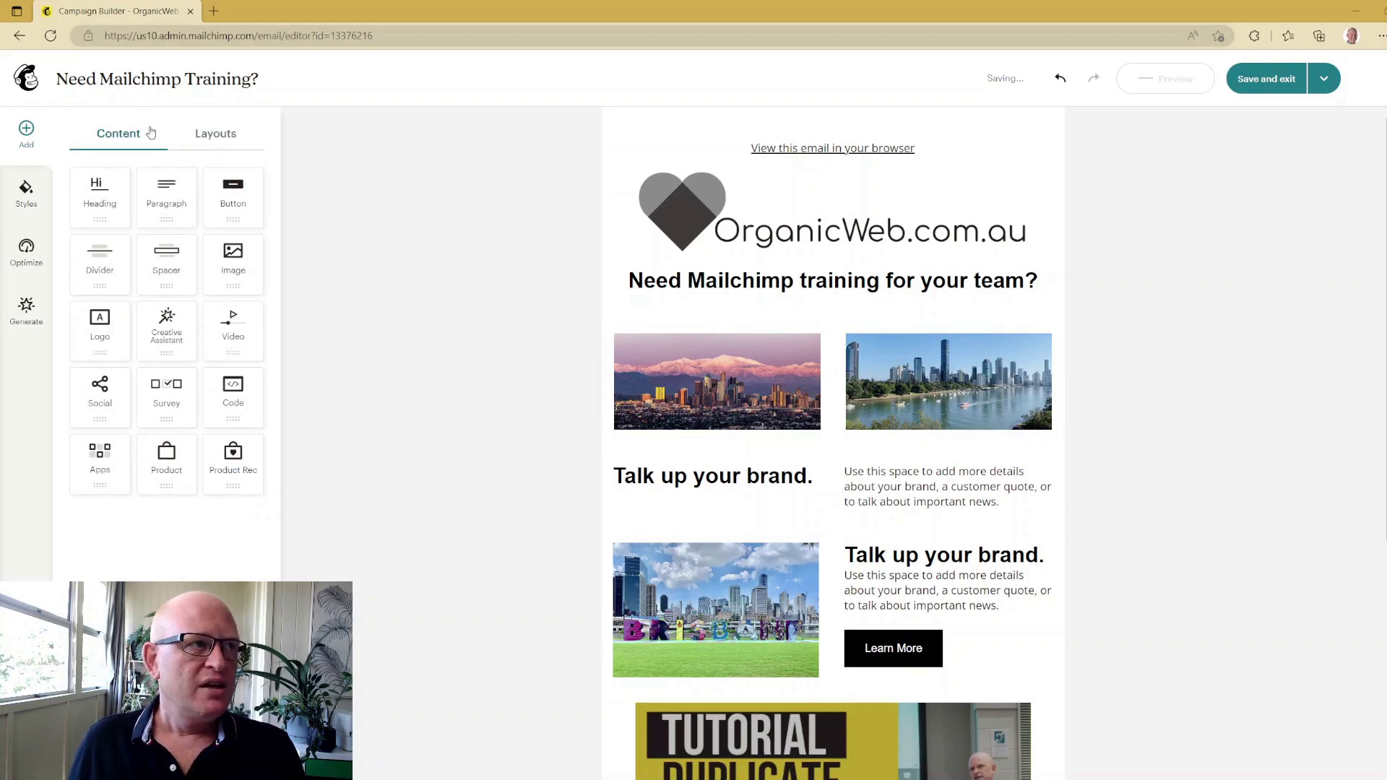
click(230, 139)
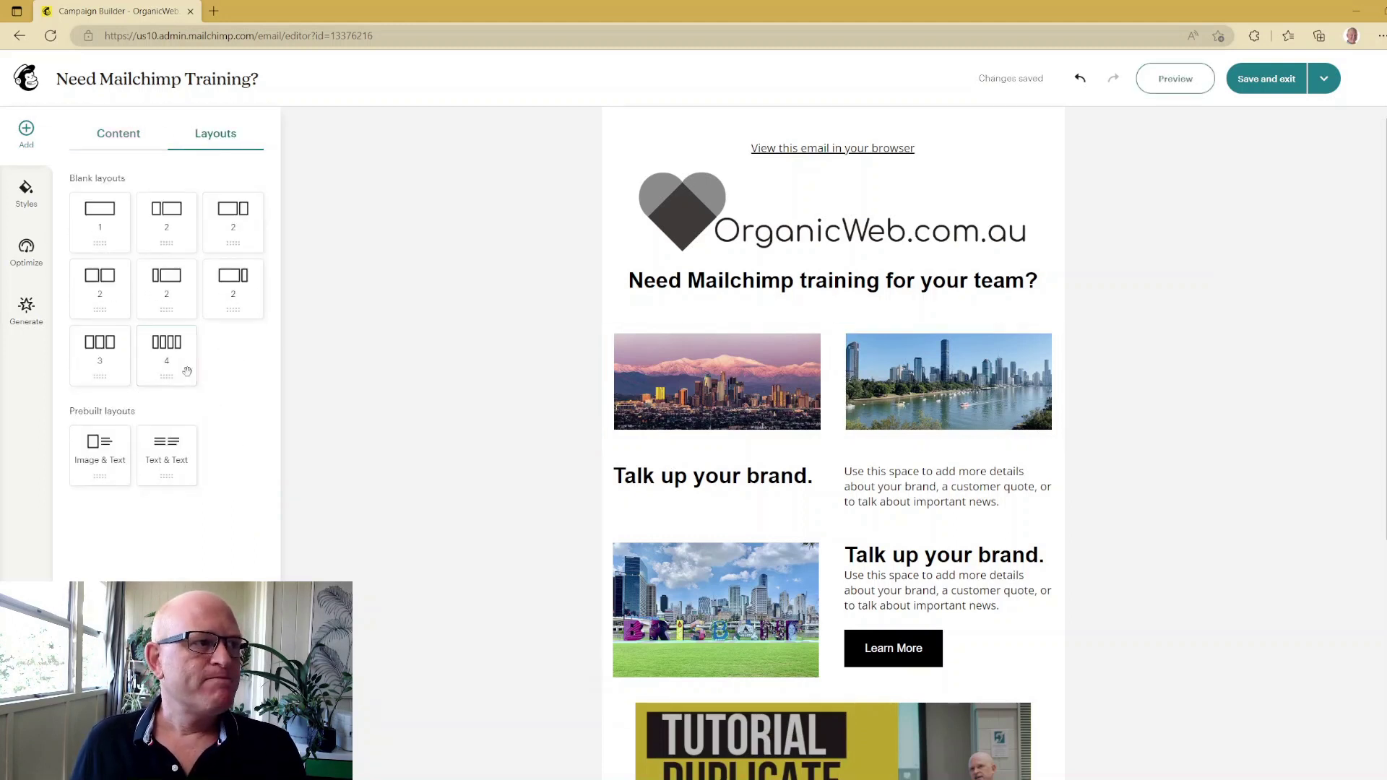